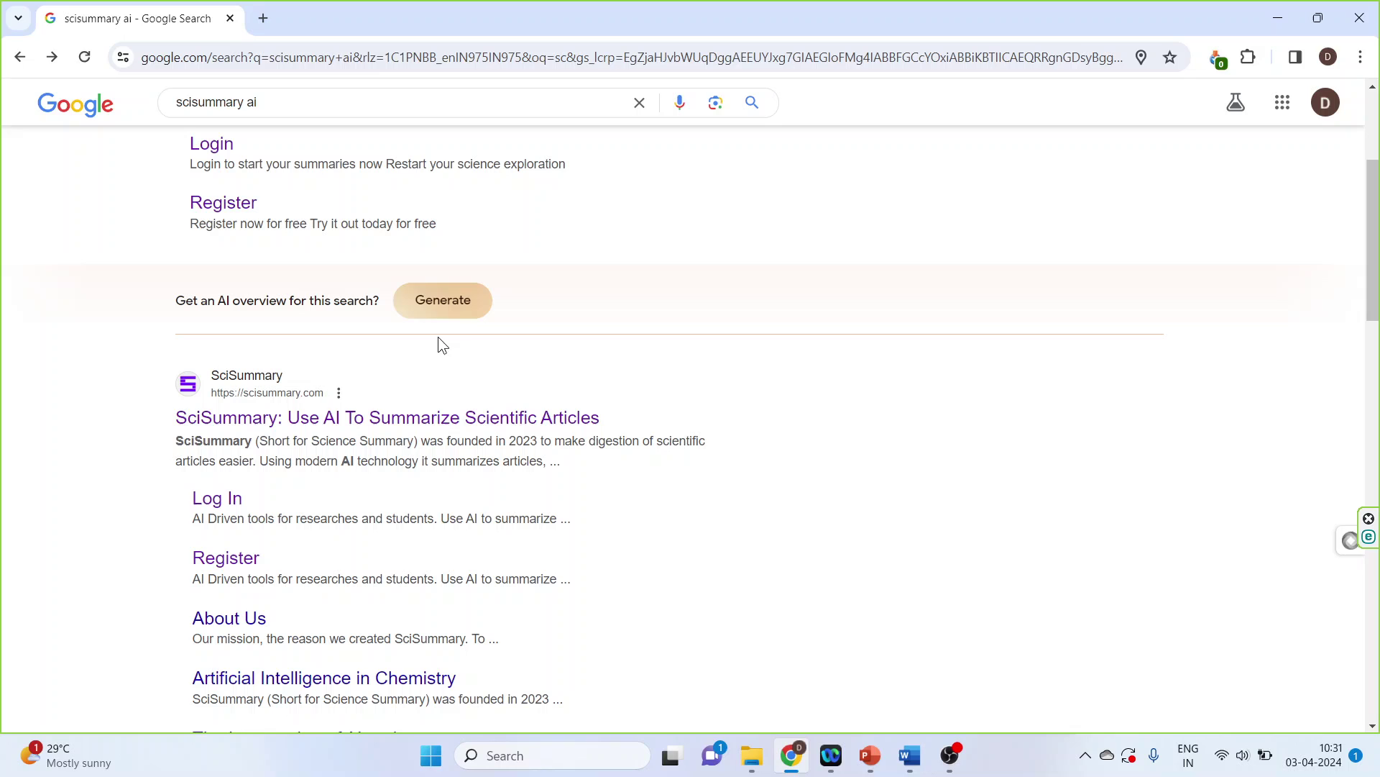
- Open scisummary.com from the Google results for 'scisummary ai'
click(300, 424)
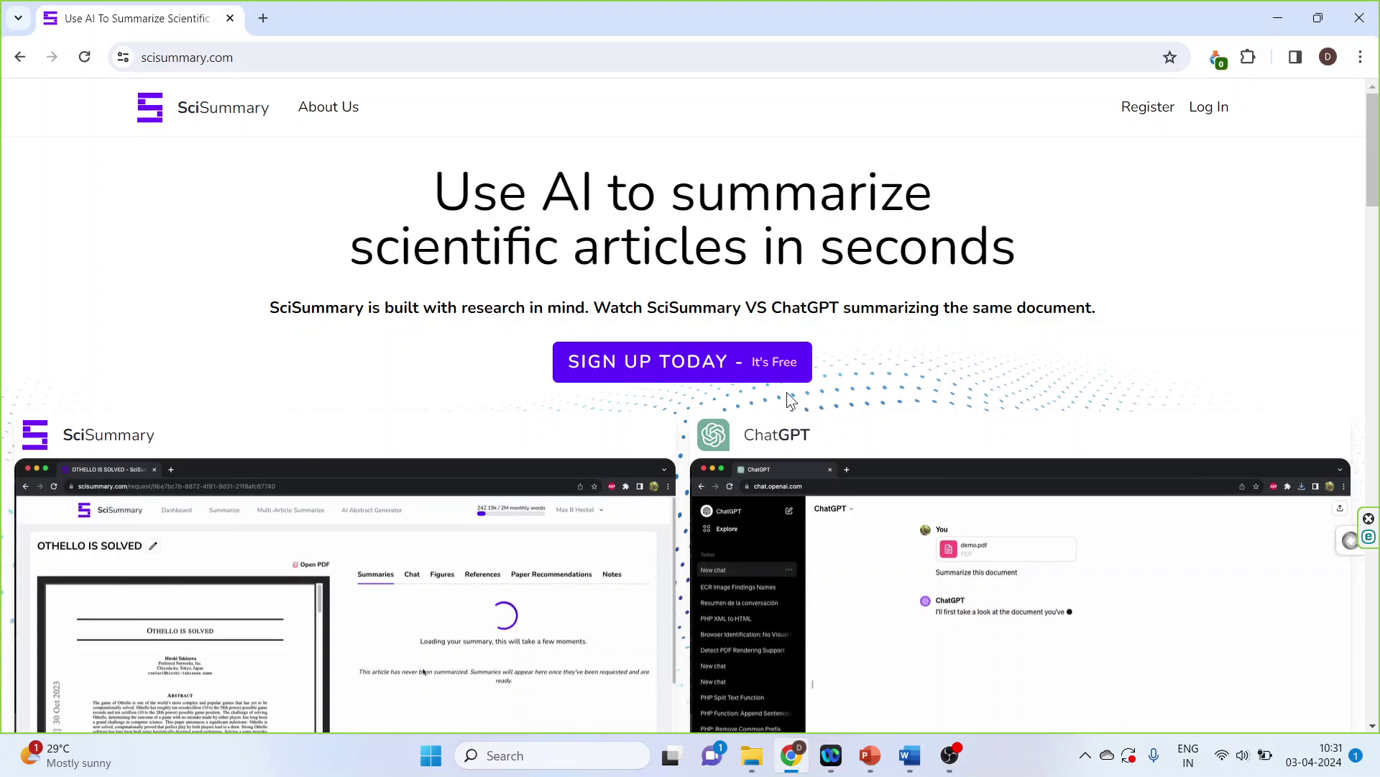
- Log in to SciSummary and choose to upload new files as articles
click(1208, 110)
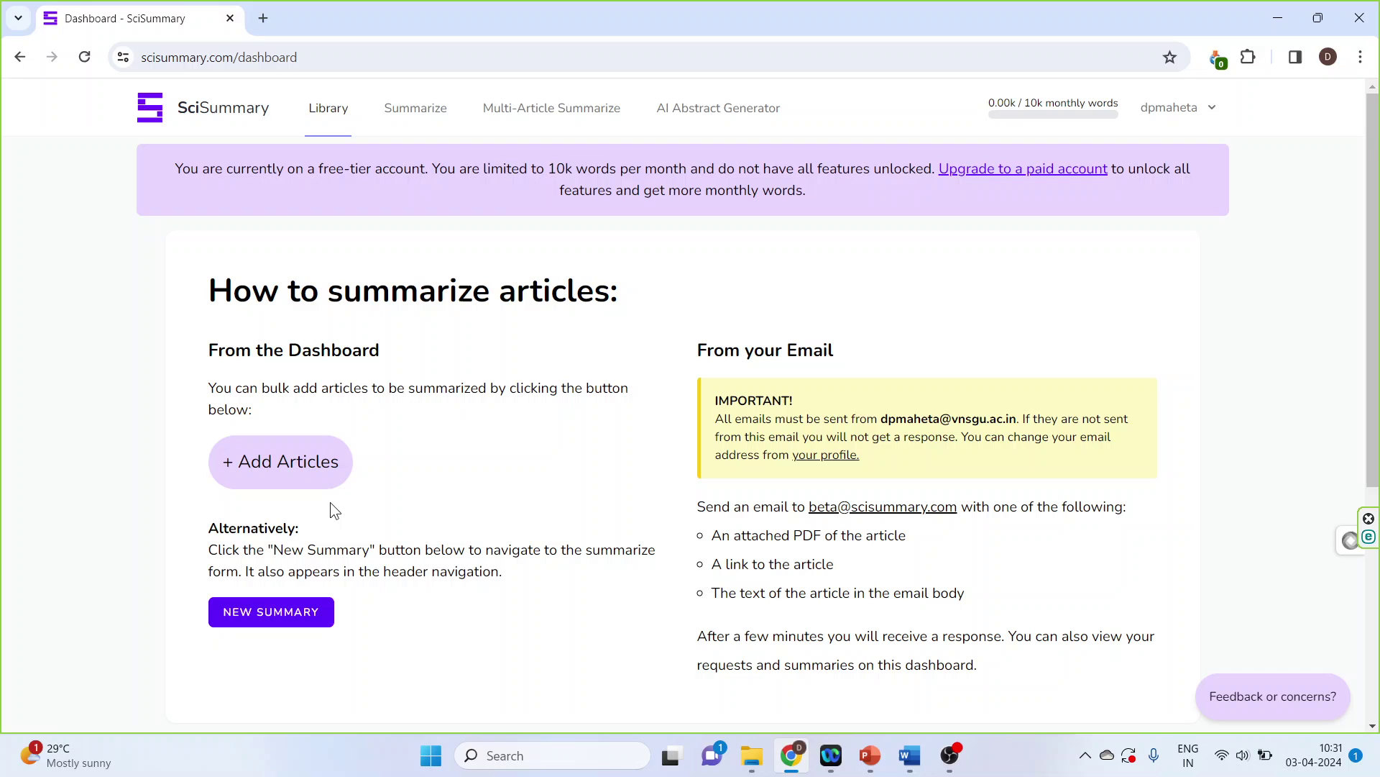
click(299, 473)
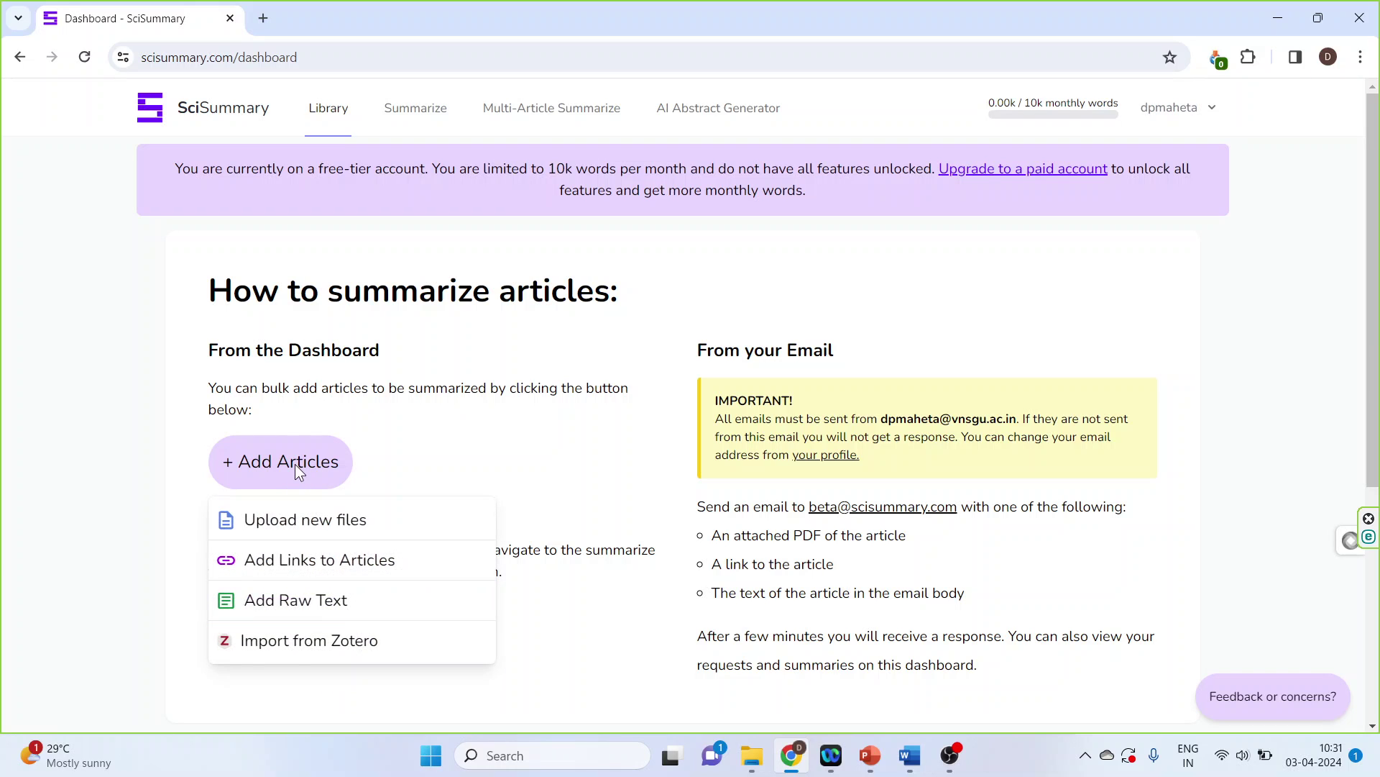
click(319, 523)
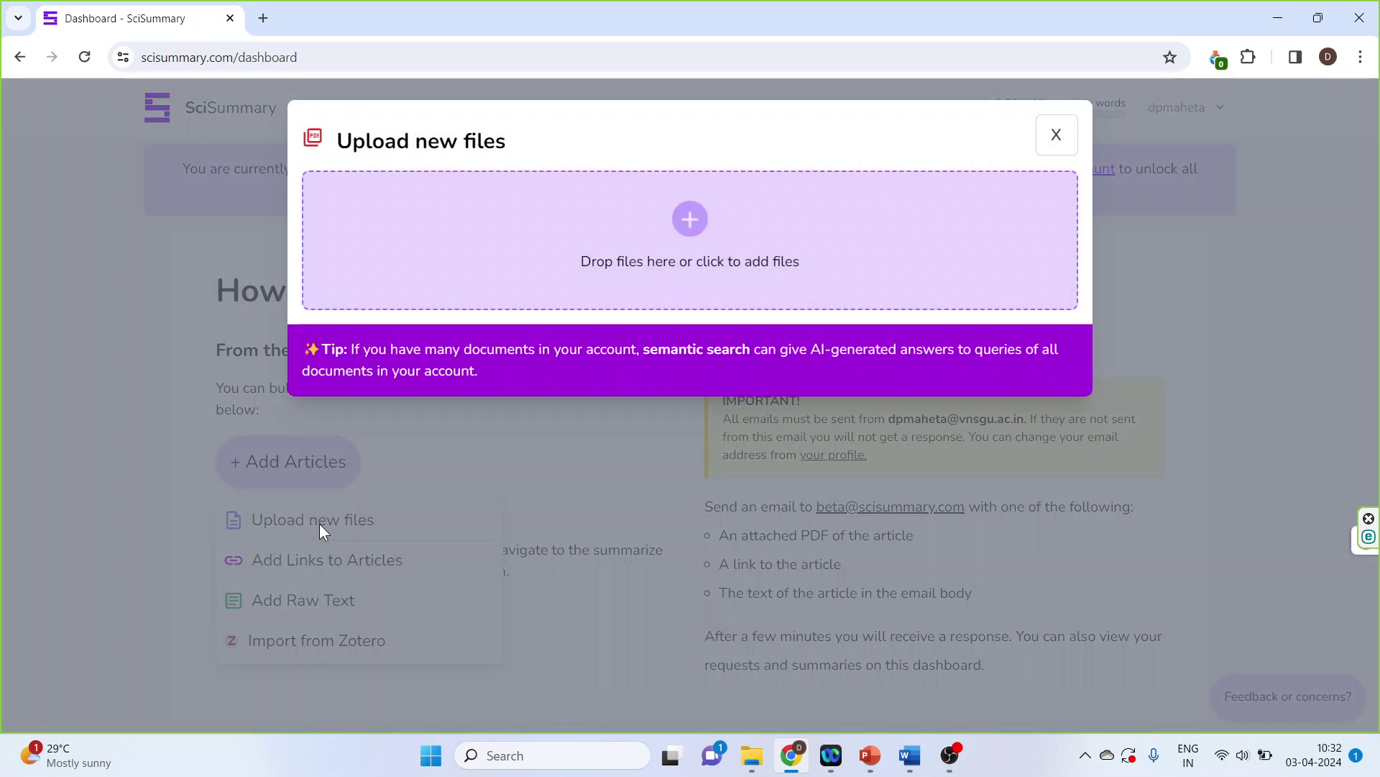
- Upload 'ARDL Model between Brent Crude Oil and WTI Oil.pdf' from the Paper folder
click(690, 220)
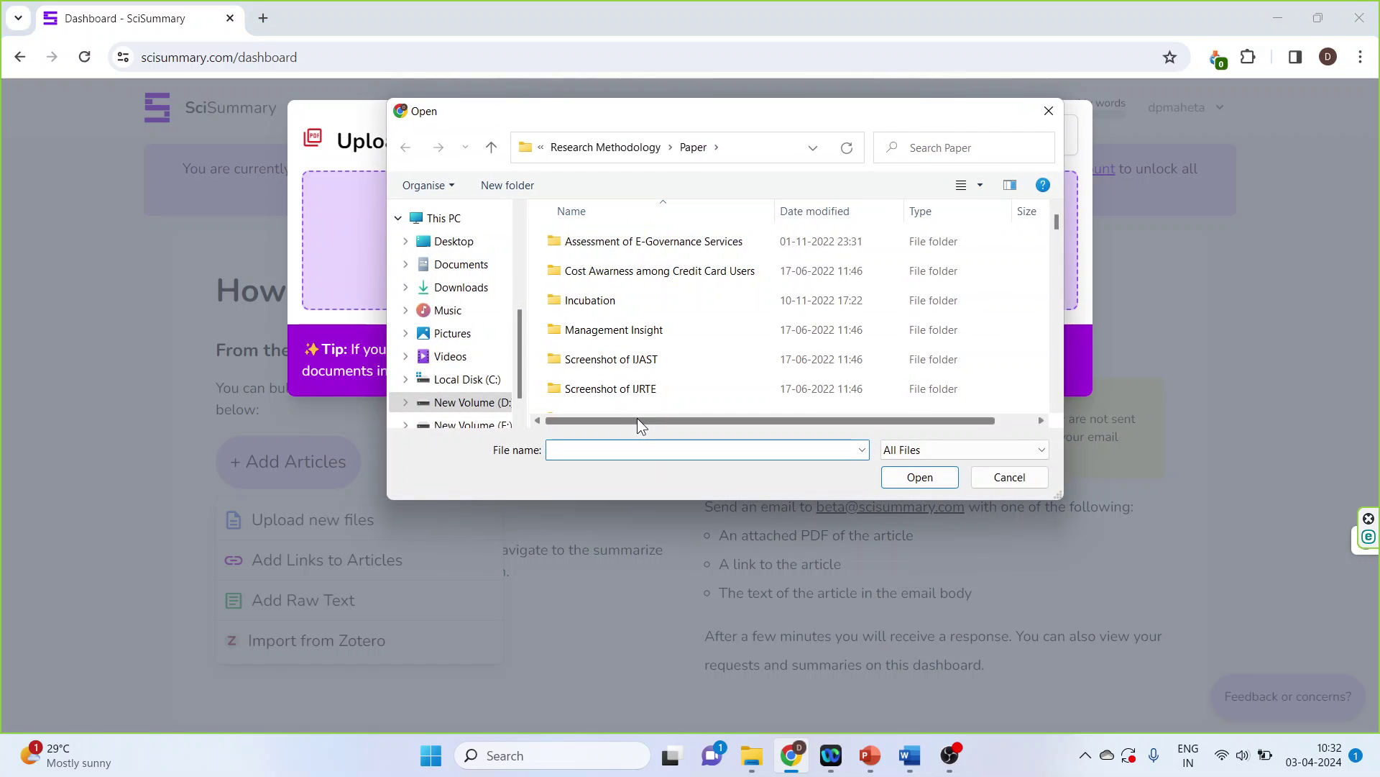
scroll(669, 367, down, 3)
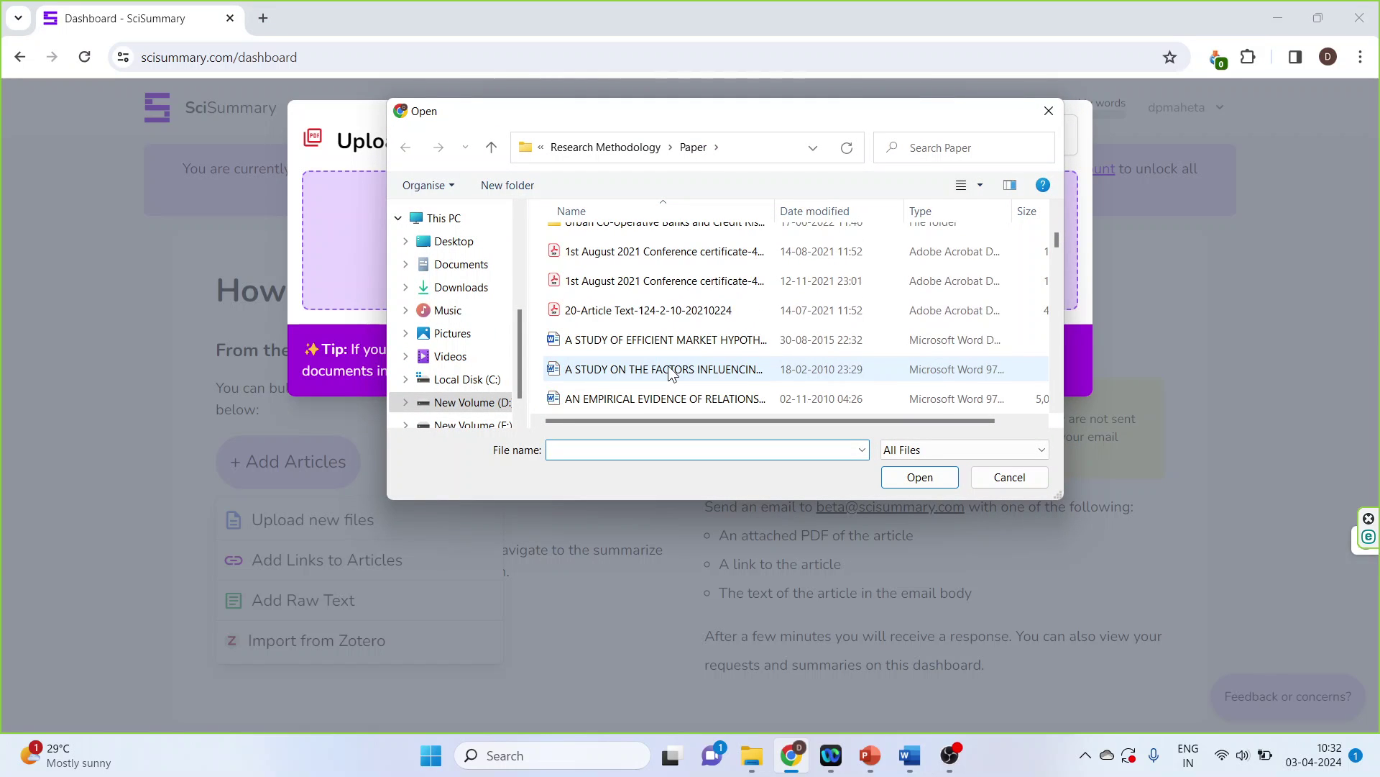
scroll(646, 315, down, 2)
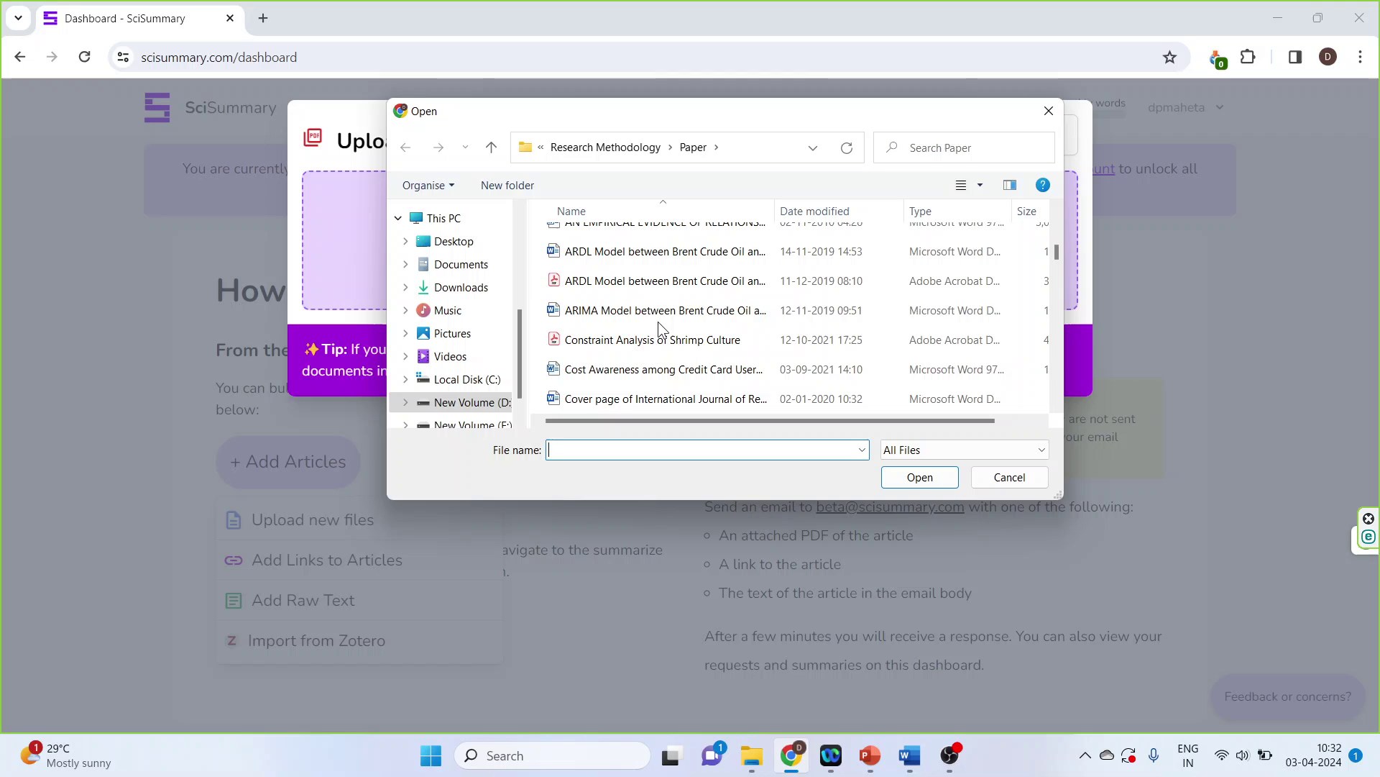
click(650, 280)
click(909, 474)
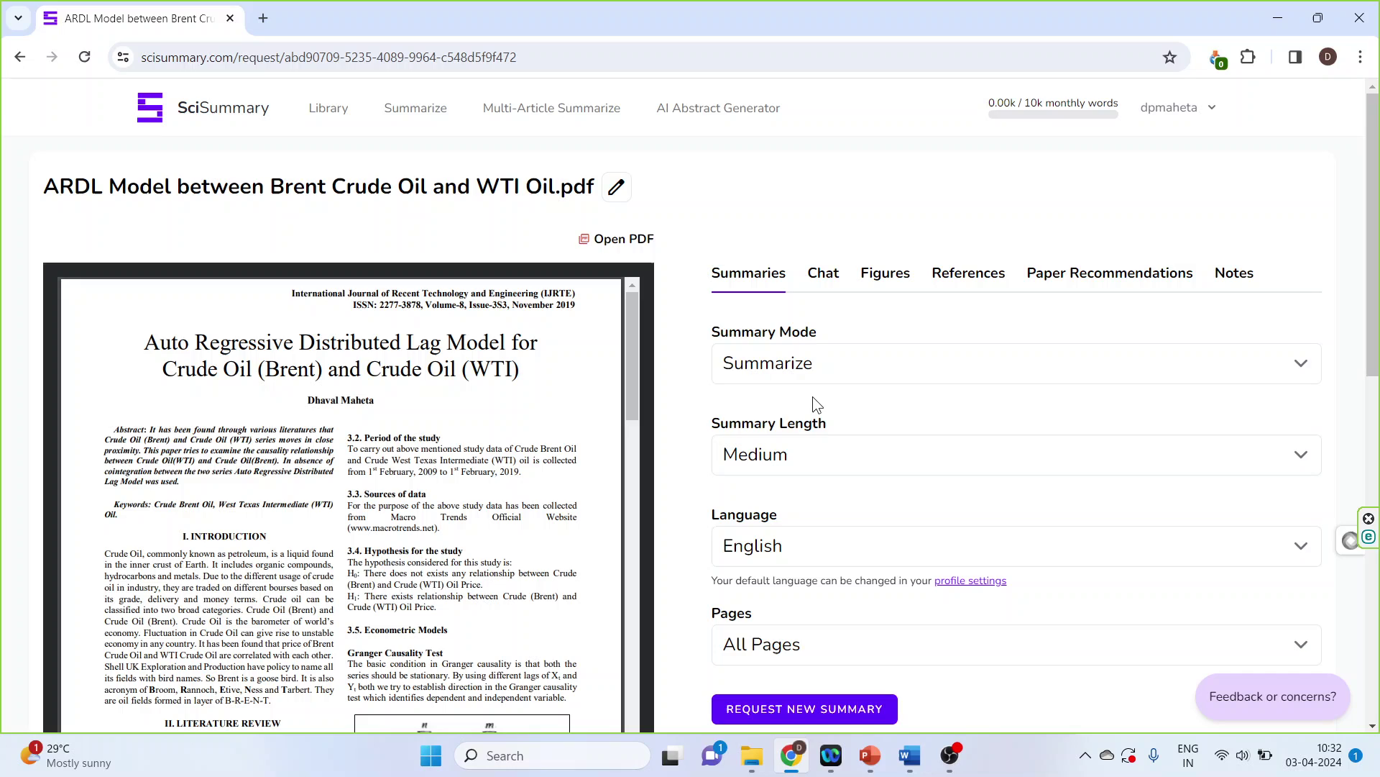
- Choose Opportunities for Future Research mode, keeping Medium length and All Pages
click(1304, 364)
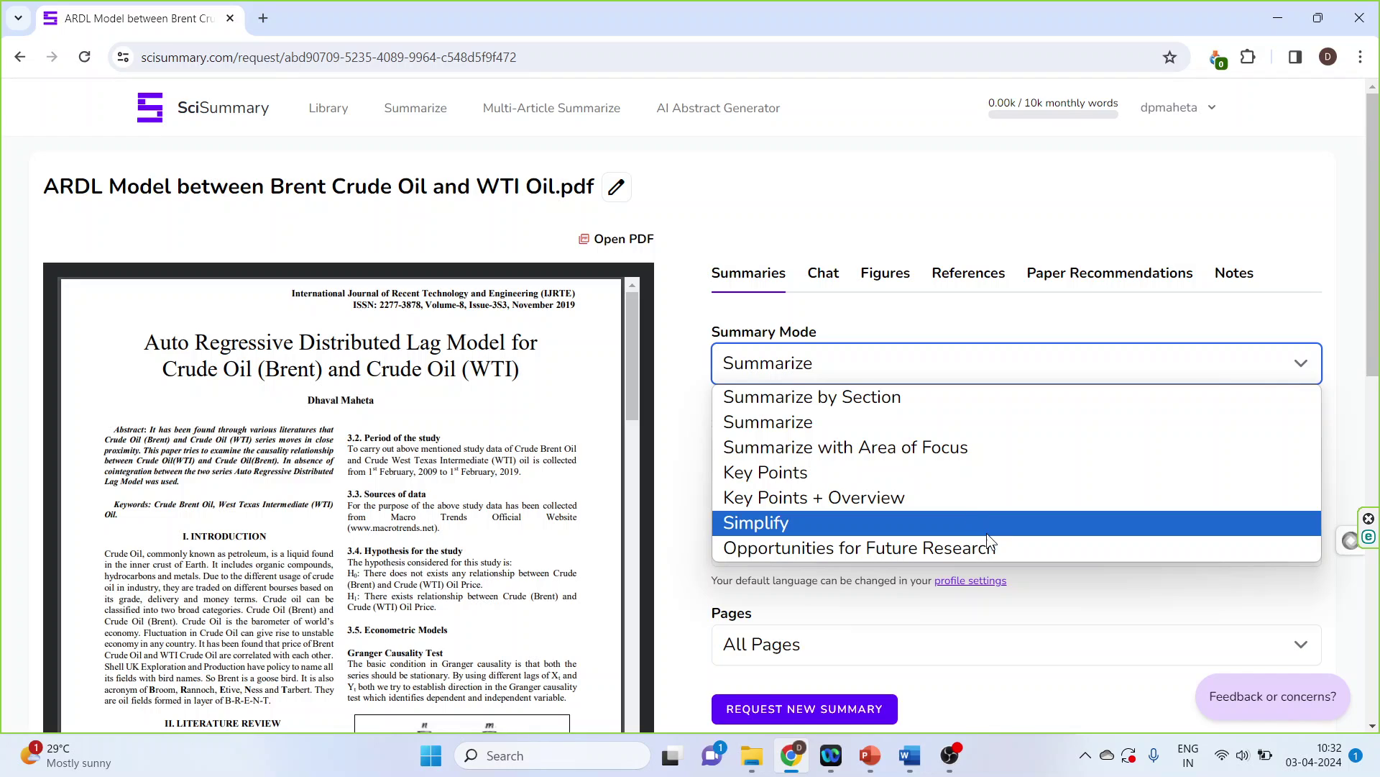
click(1001, 550)
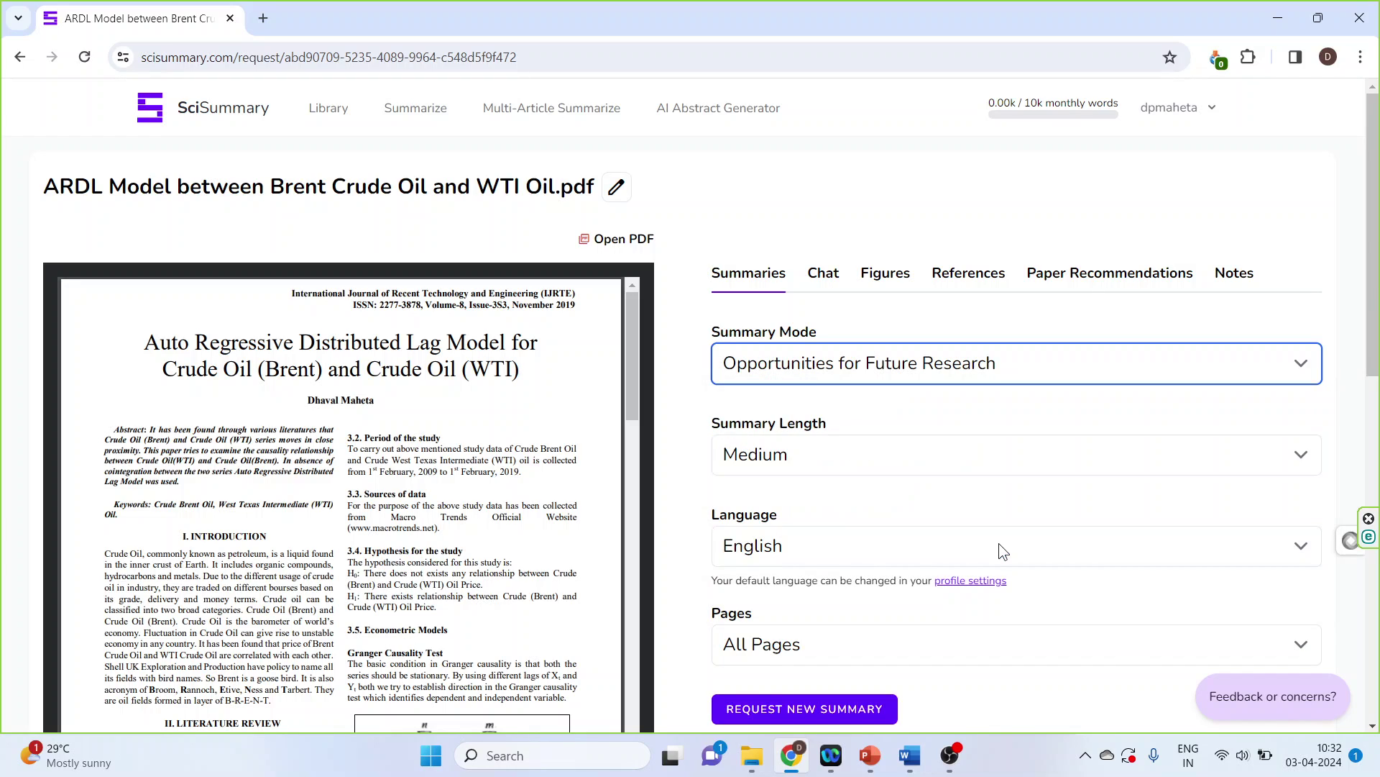
click(1303, 454)
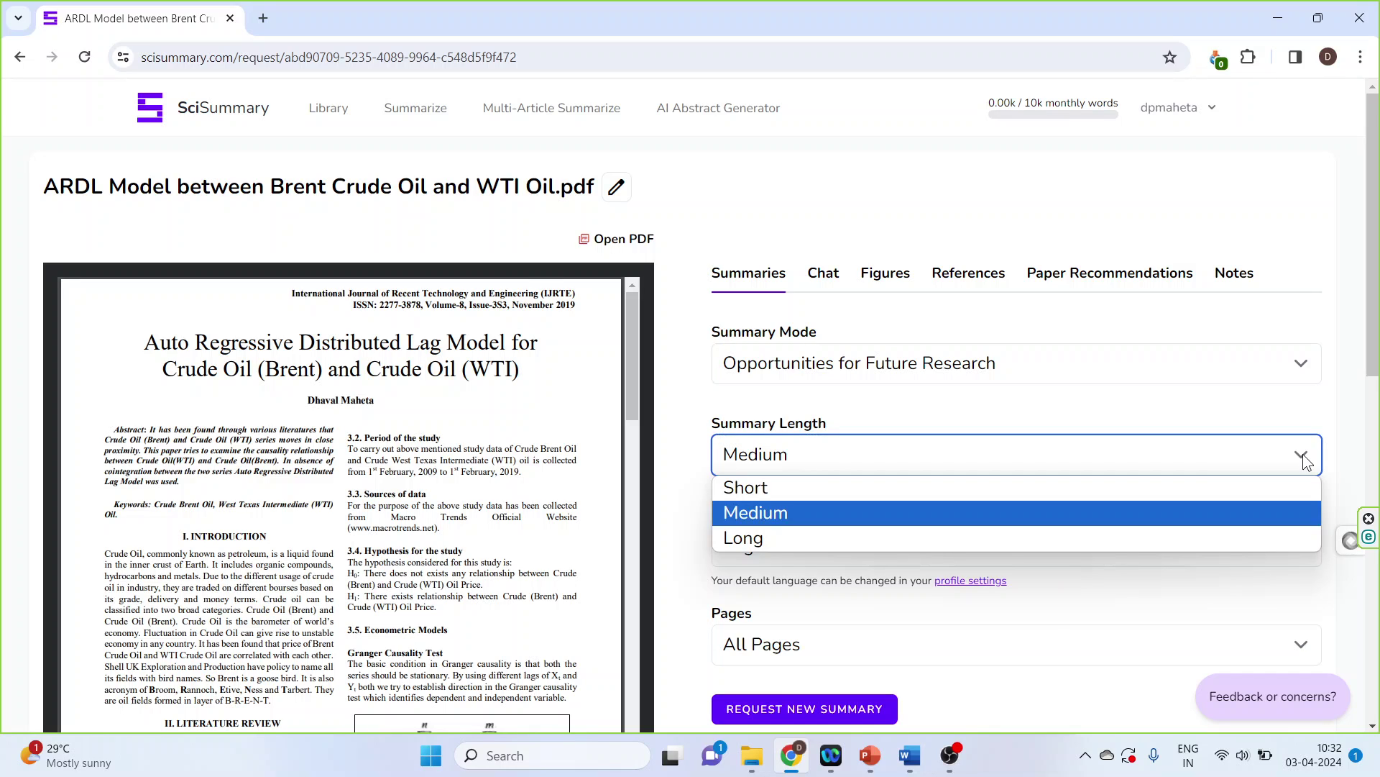
click(977, 513)
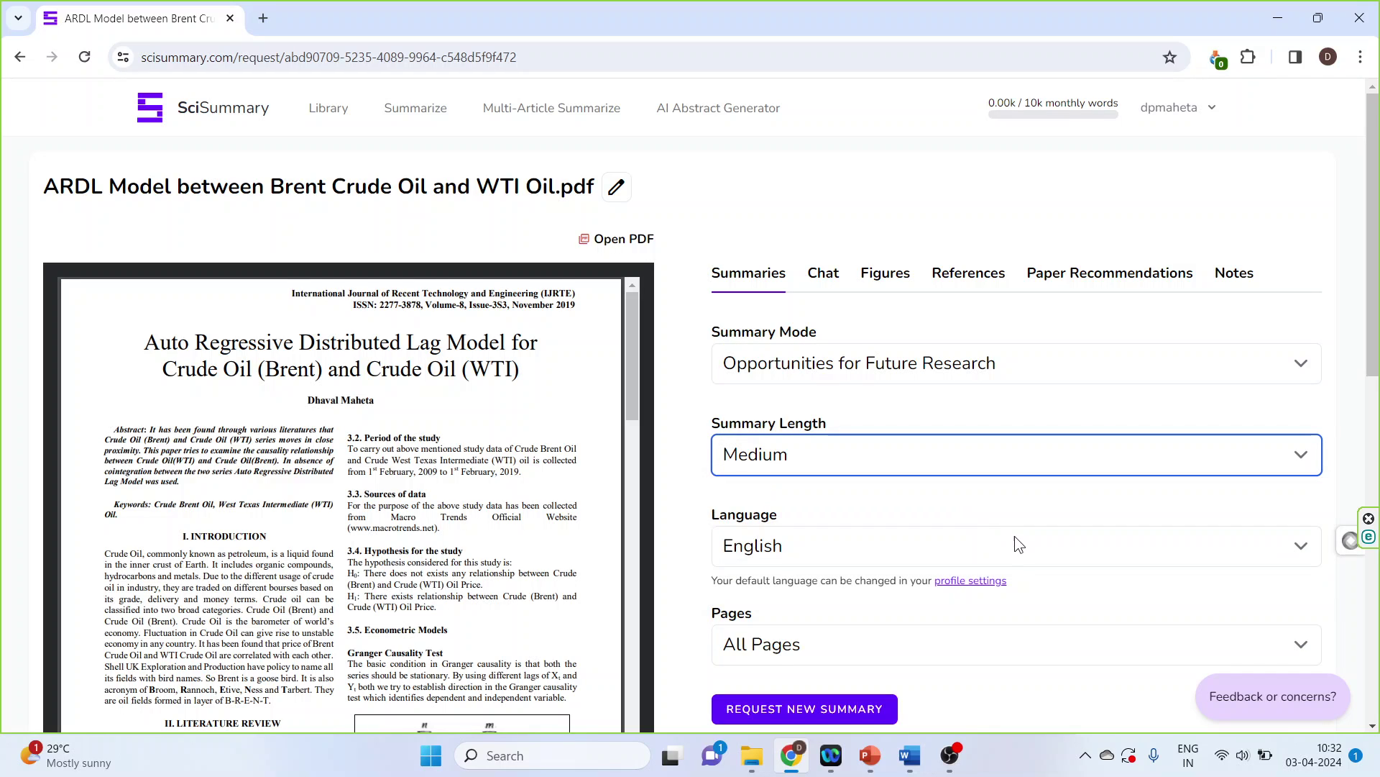
scroll(1015, 536, down, 1)
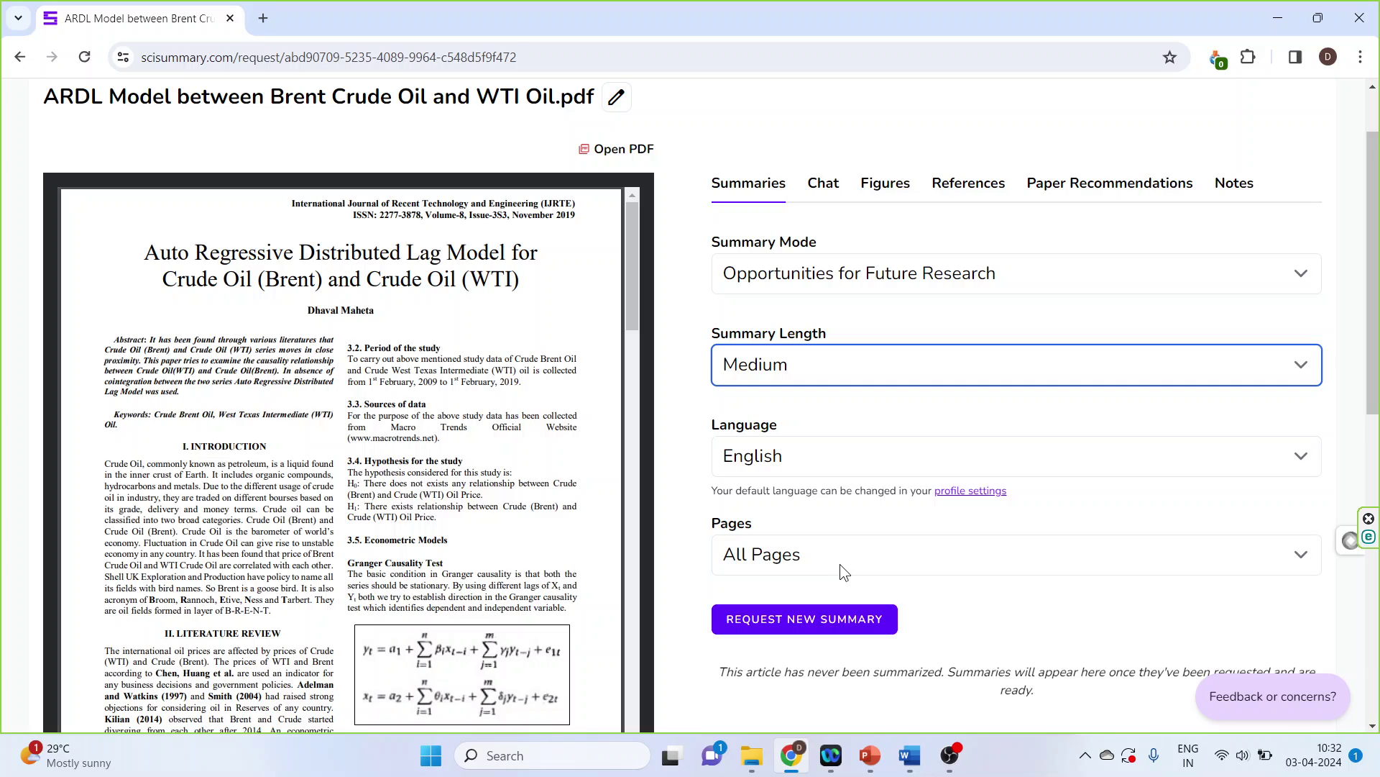
click(1302, 560)
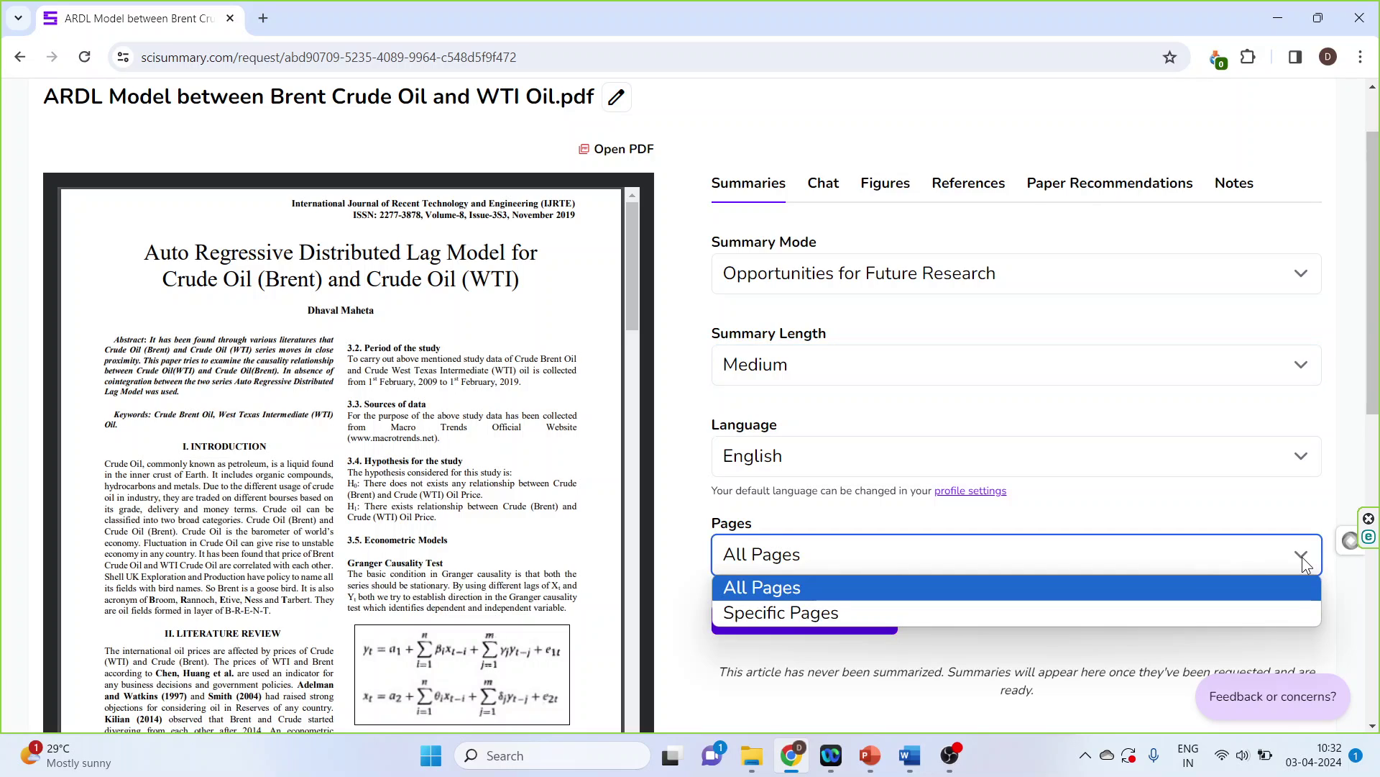
click(1301, 556)
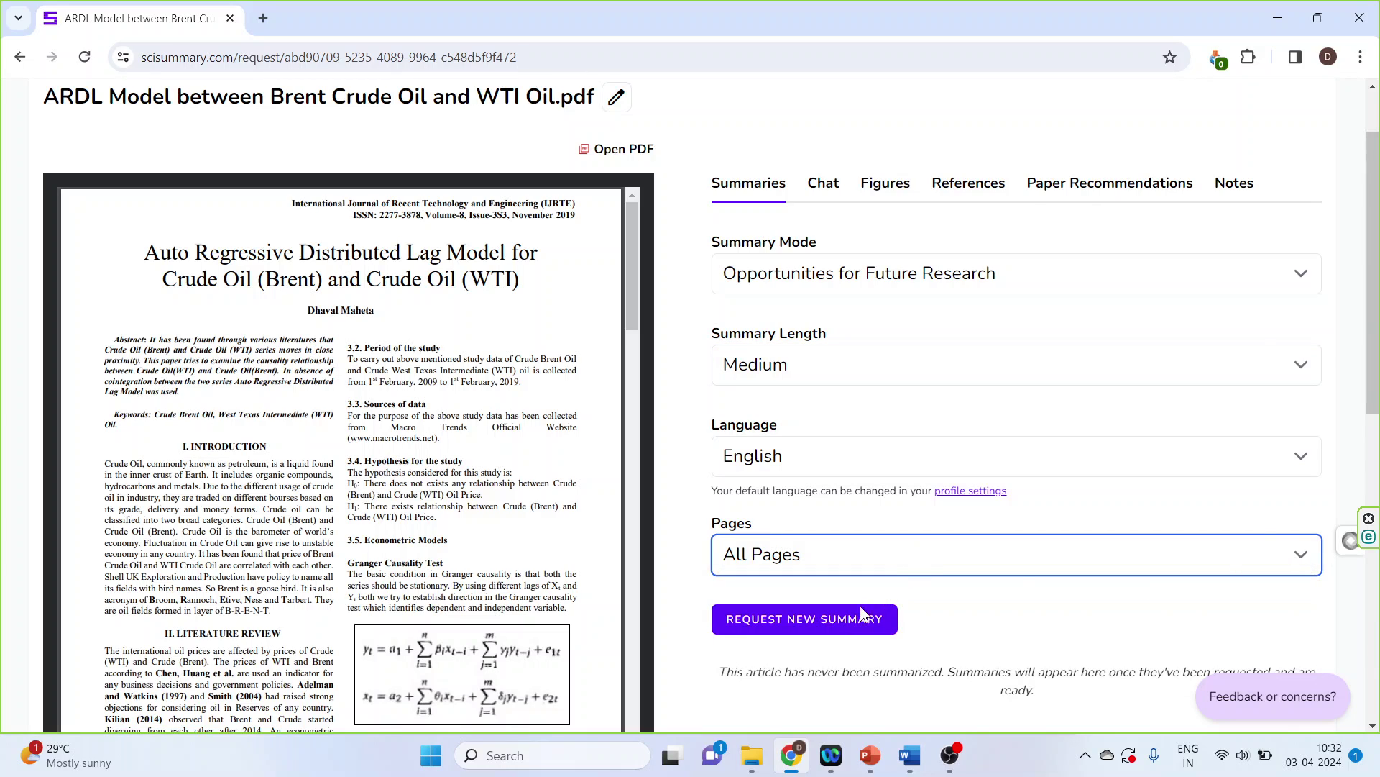
- Request the new future-research summary and reset the page zoom to 100%
click(827, 629)
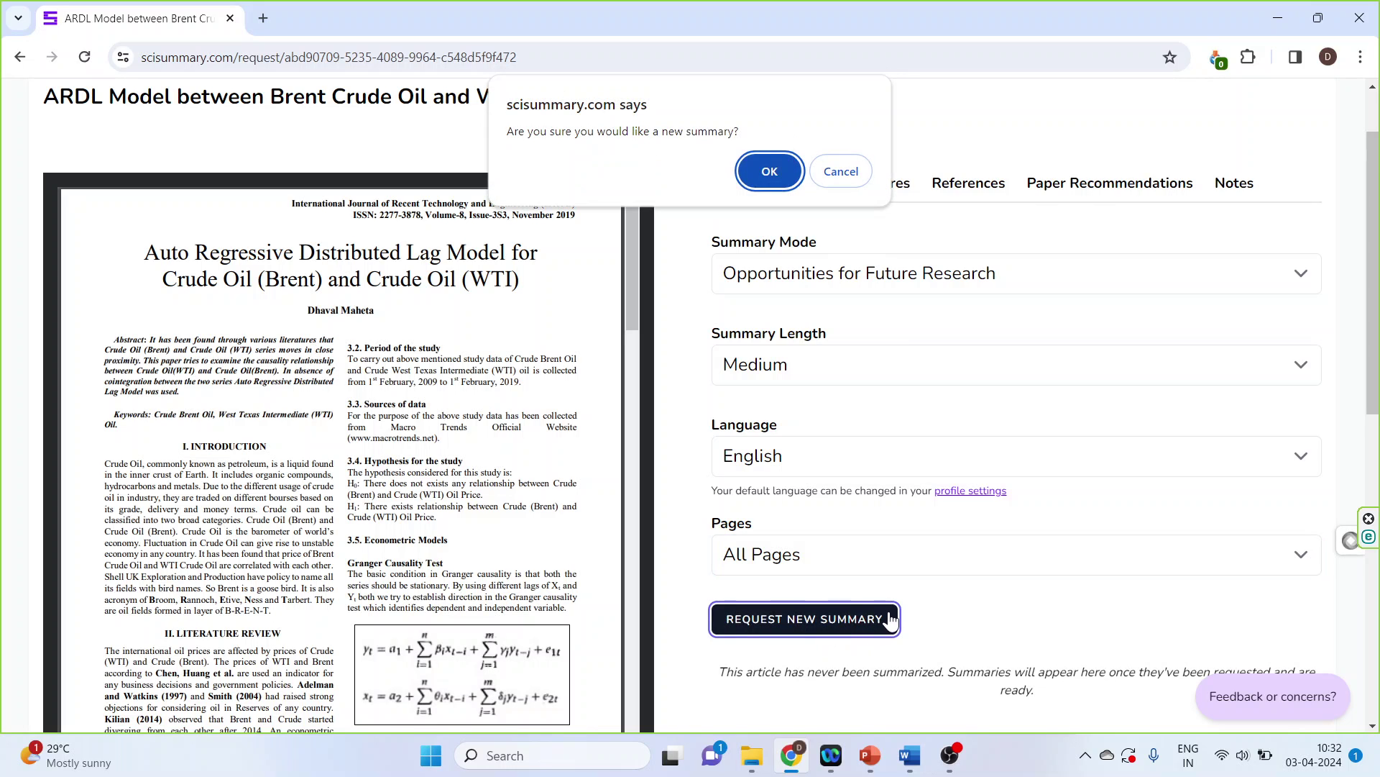
click(766, 170)
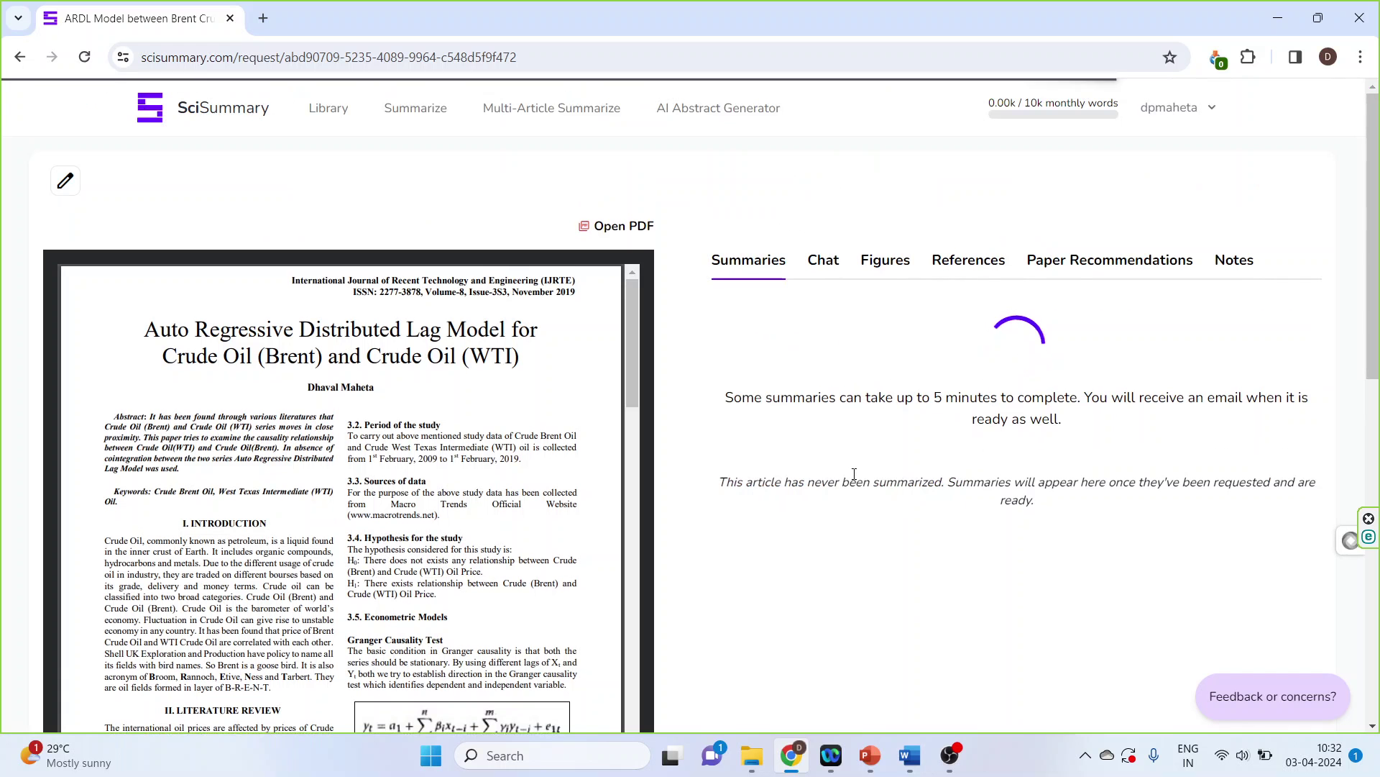
scroll(1069, 355, down, 2)
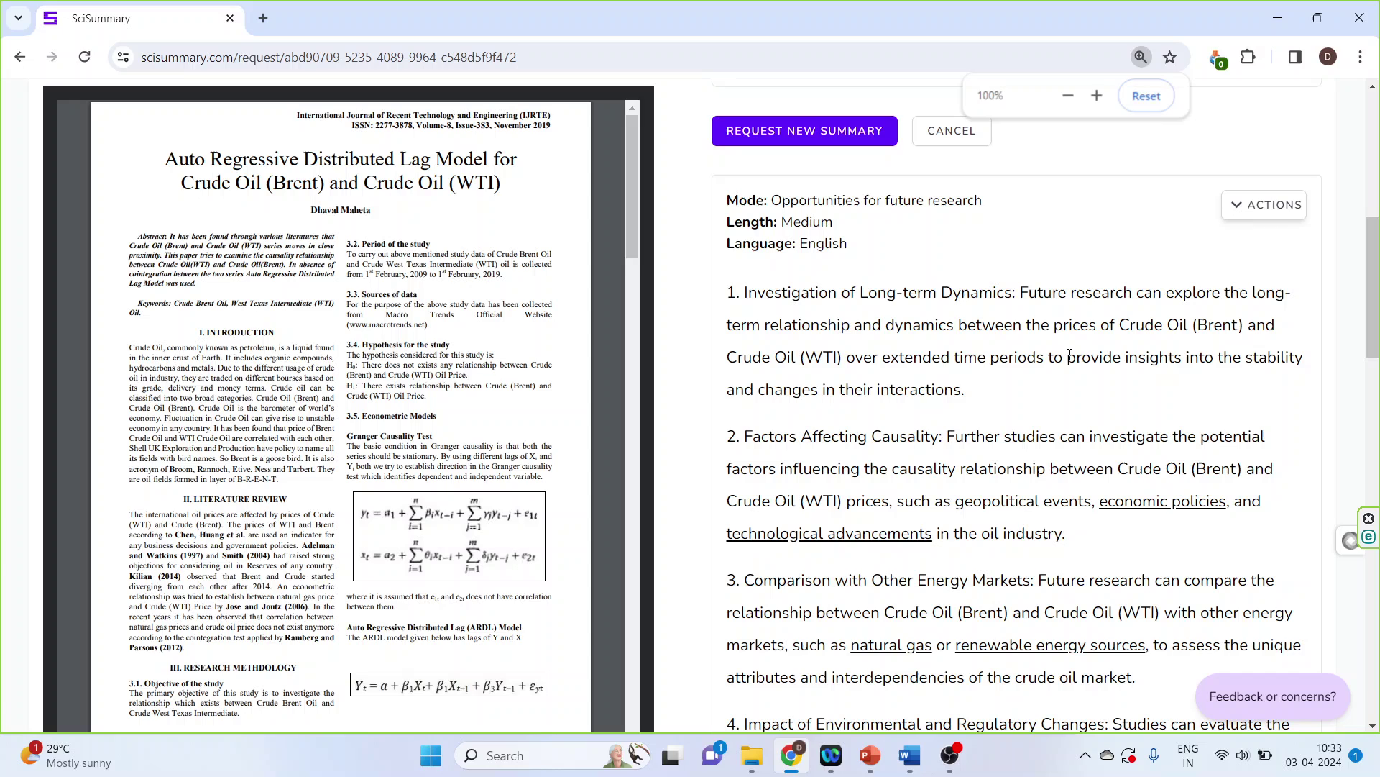
key(ctrl+0)
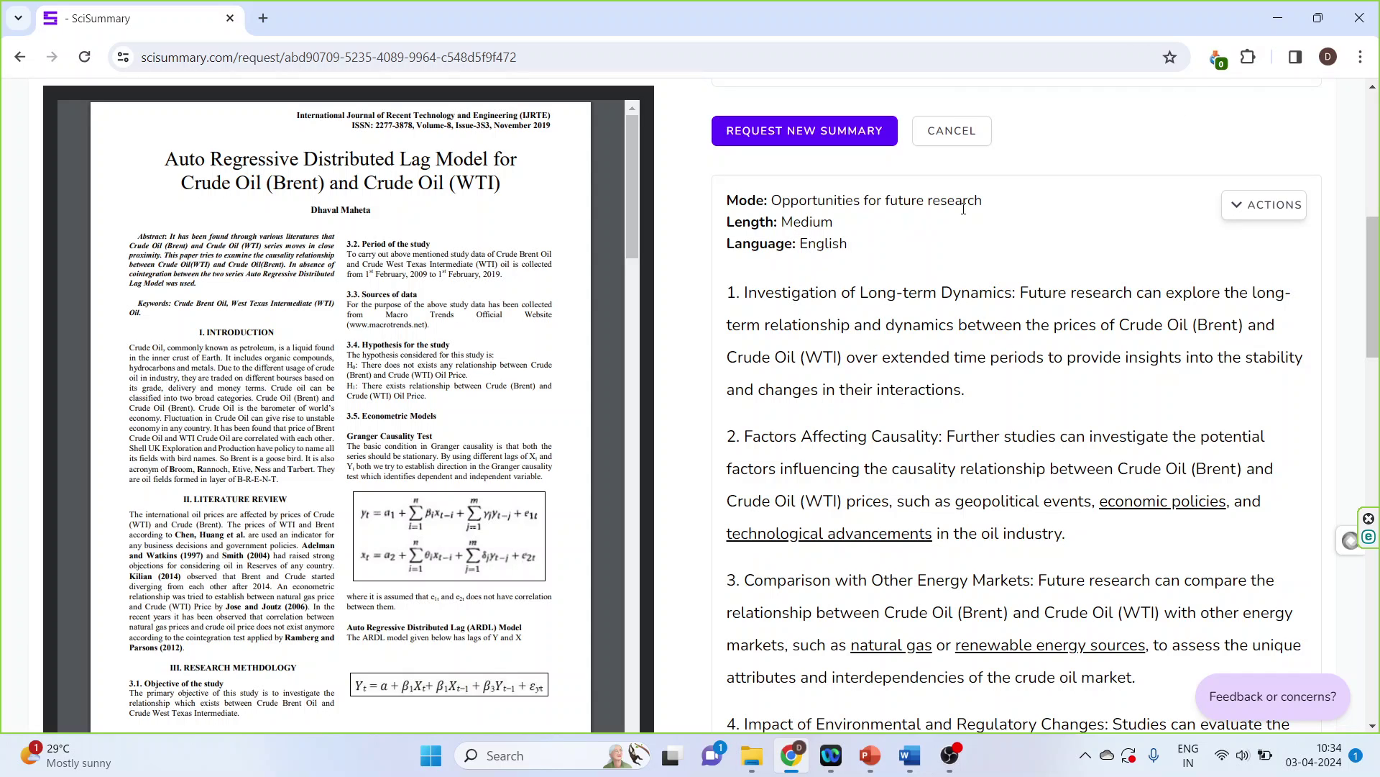
scroll(960, 357, down, 1)
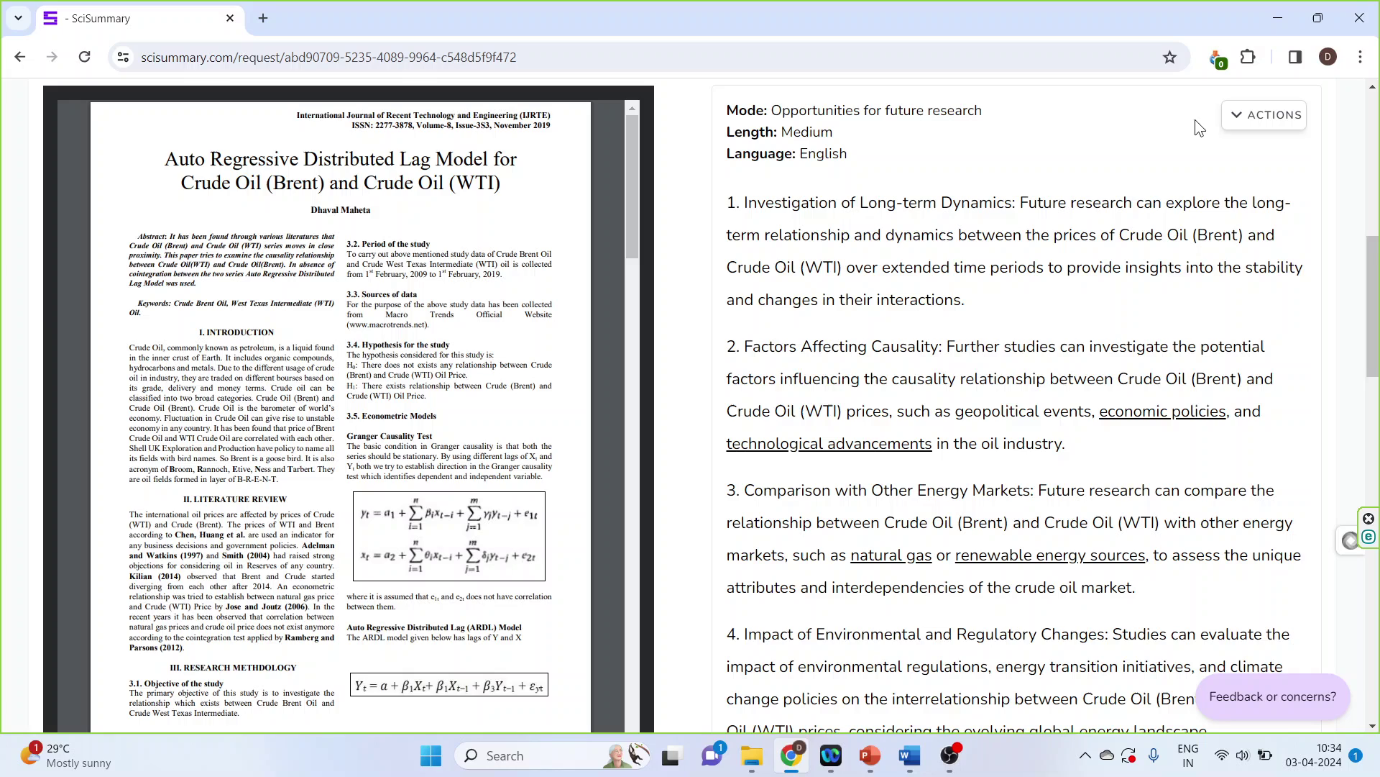
- Copy the generated summary and paste it into Word's Document1
click(1239, 119)
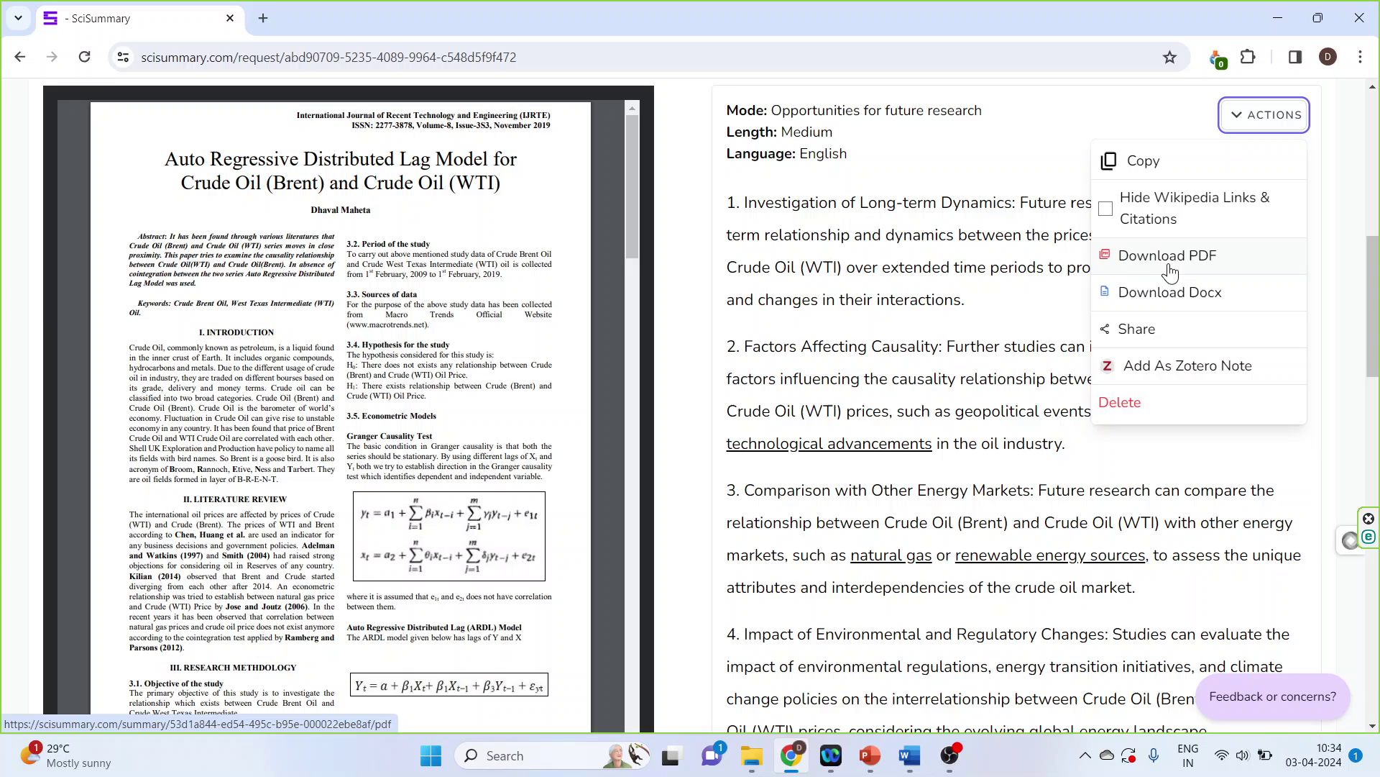
click(1140, 160)
mouse_move(921, 763)
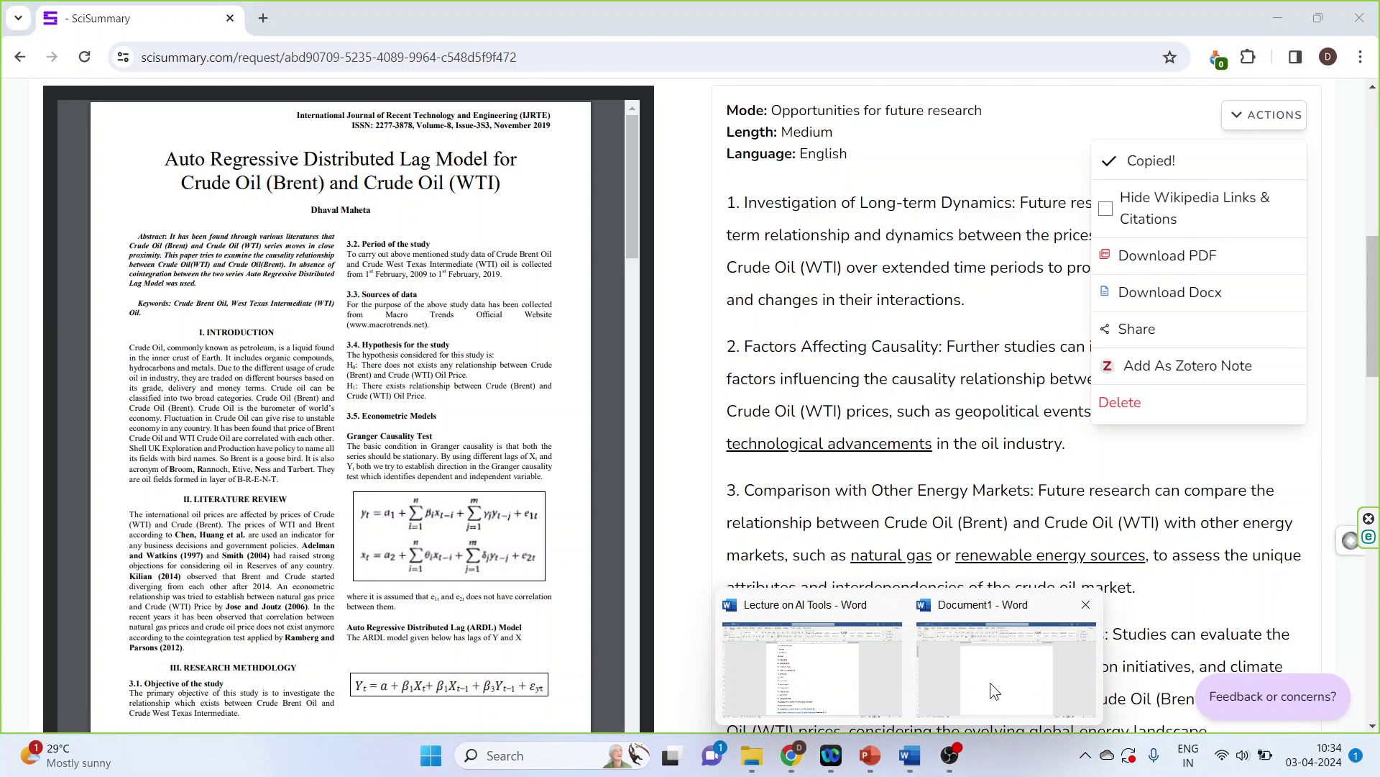
click(991, 683)
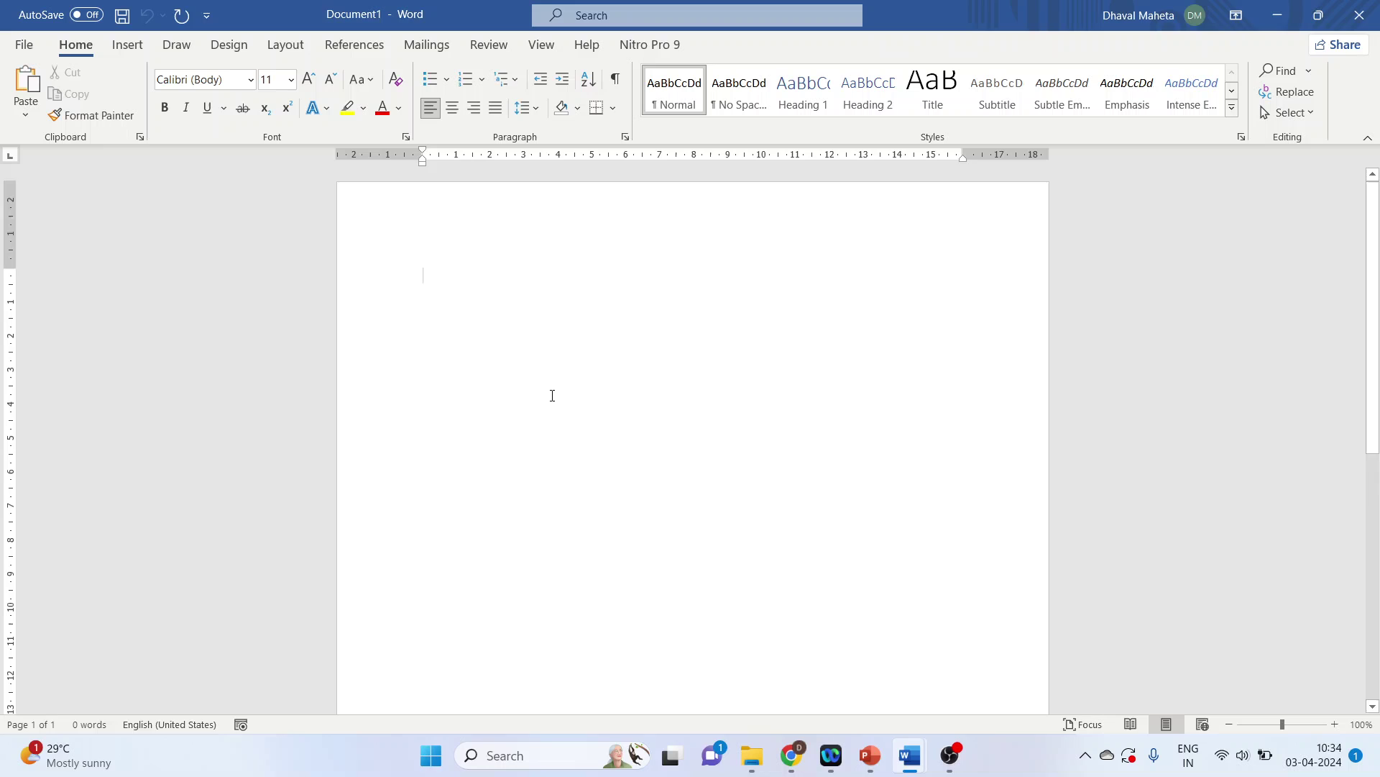
key(ctrl+v)
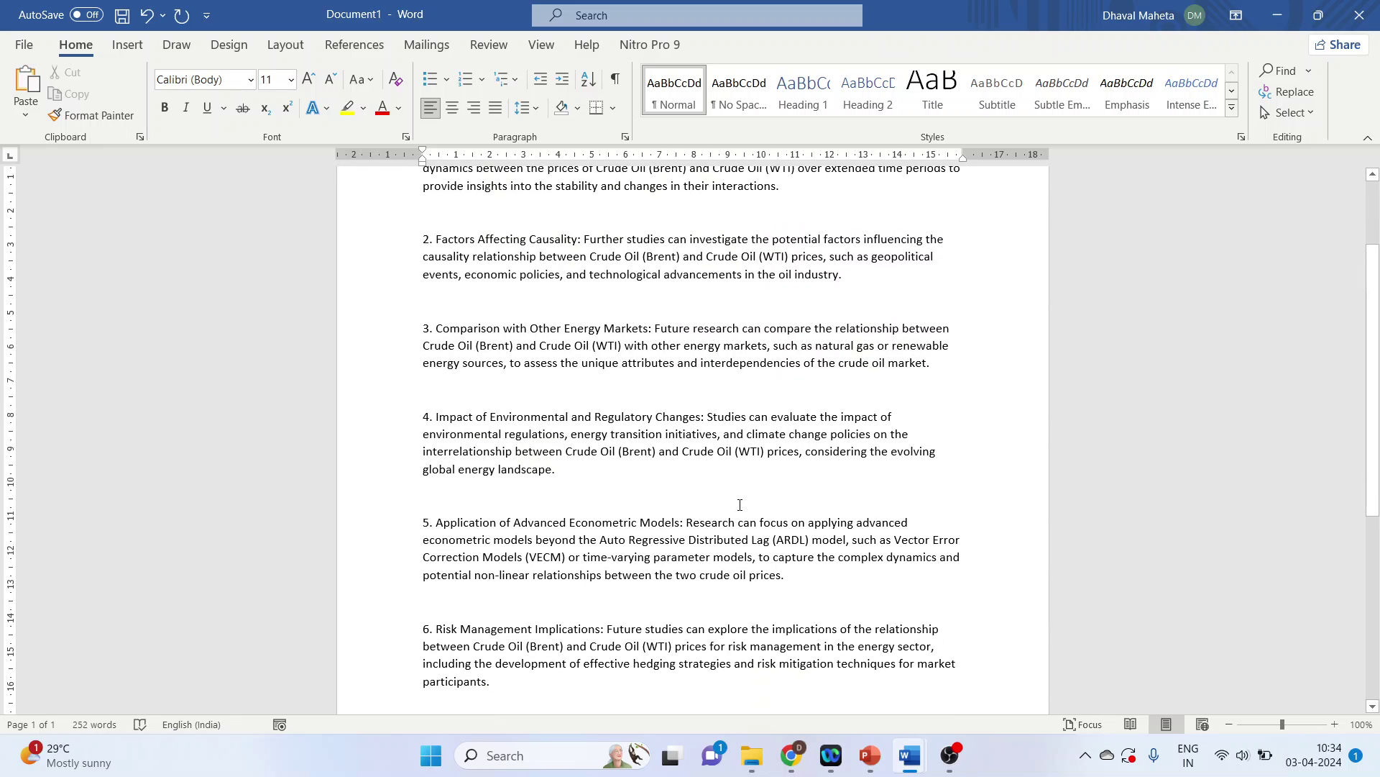
- Return to the ARDL paper page and browse its Chat, Figures and References tabs
click(791, 755)
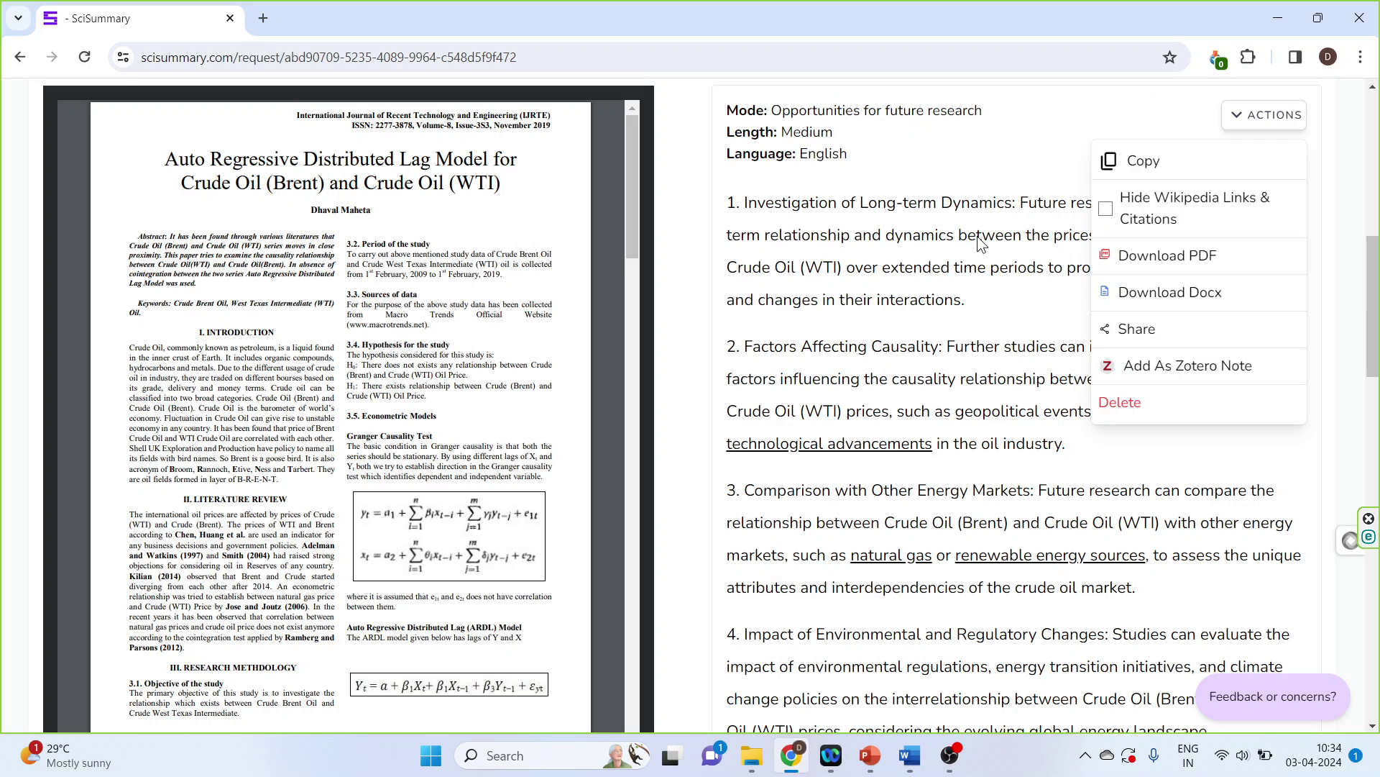
scroll(1039, 166, down, 1)
scroll(1041, 170, up, 8)
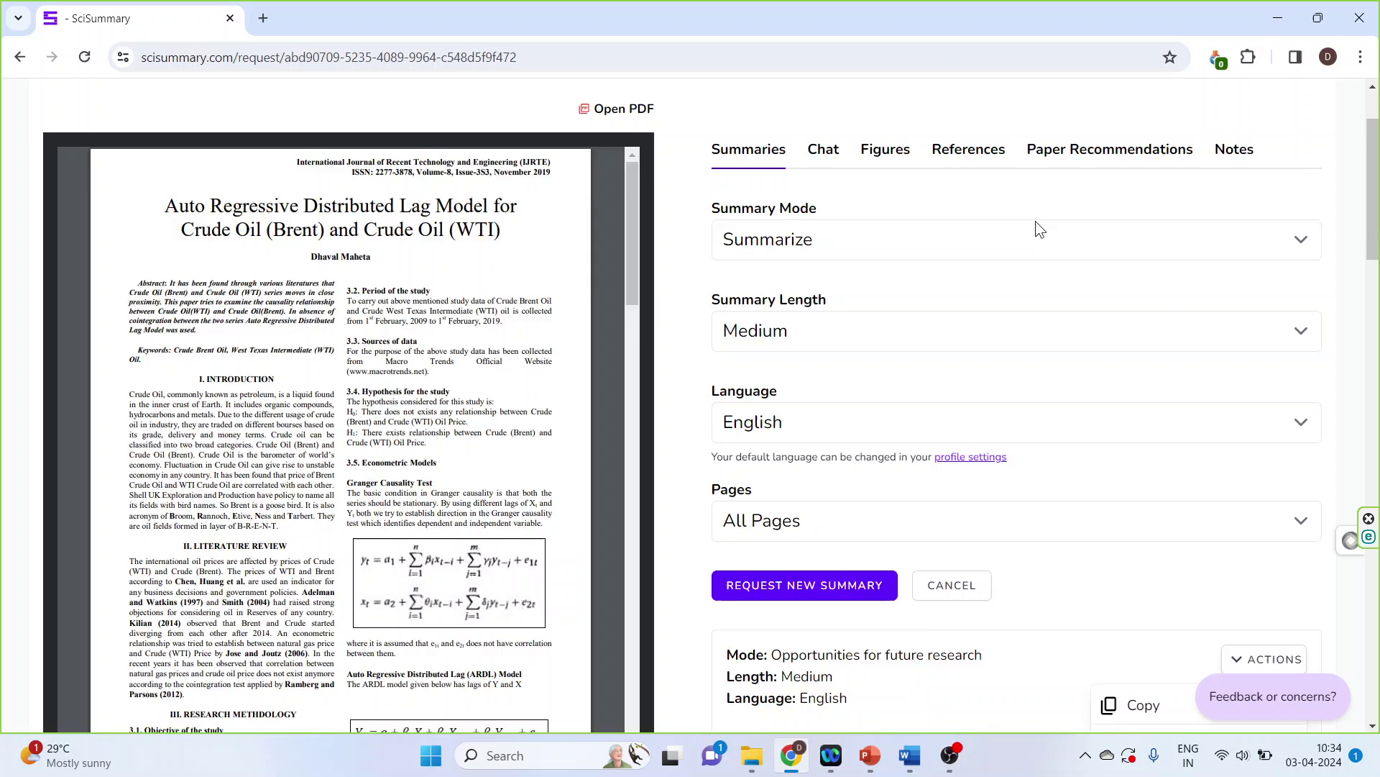
scroll(1039, 228, up, 2)
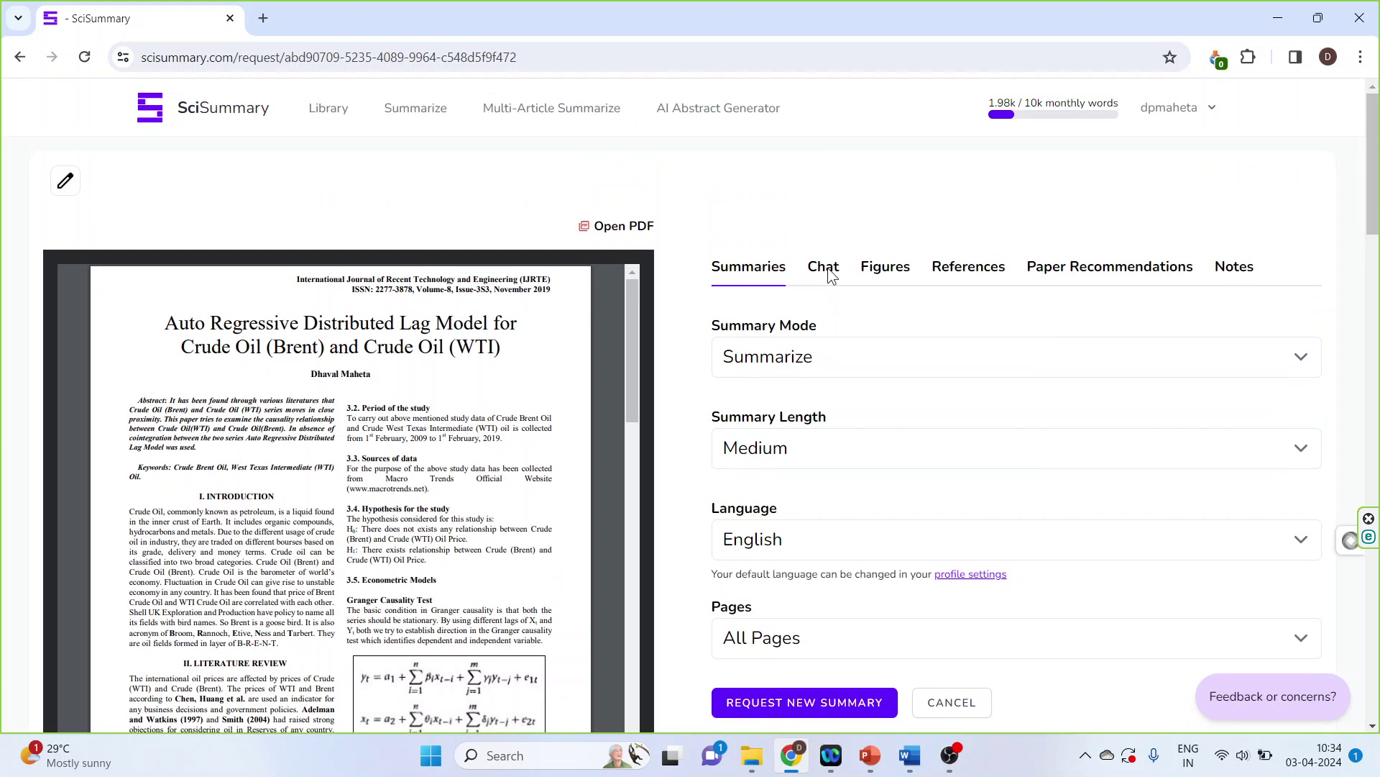
click(830, 278)
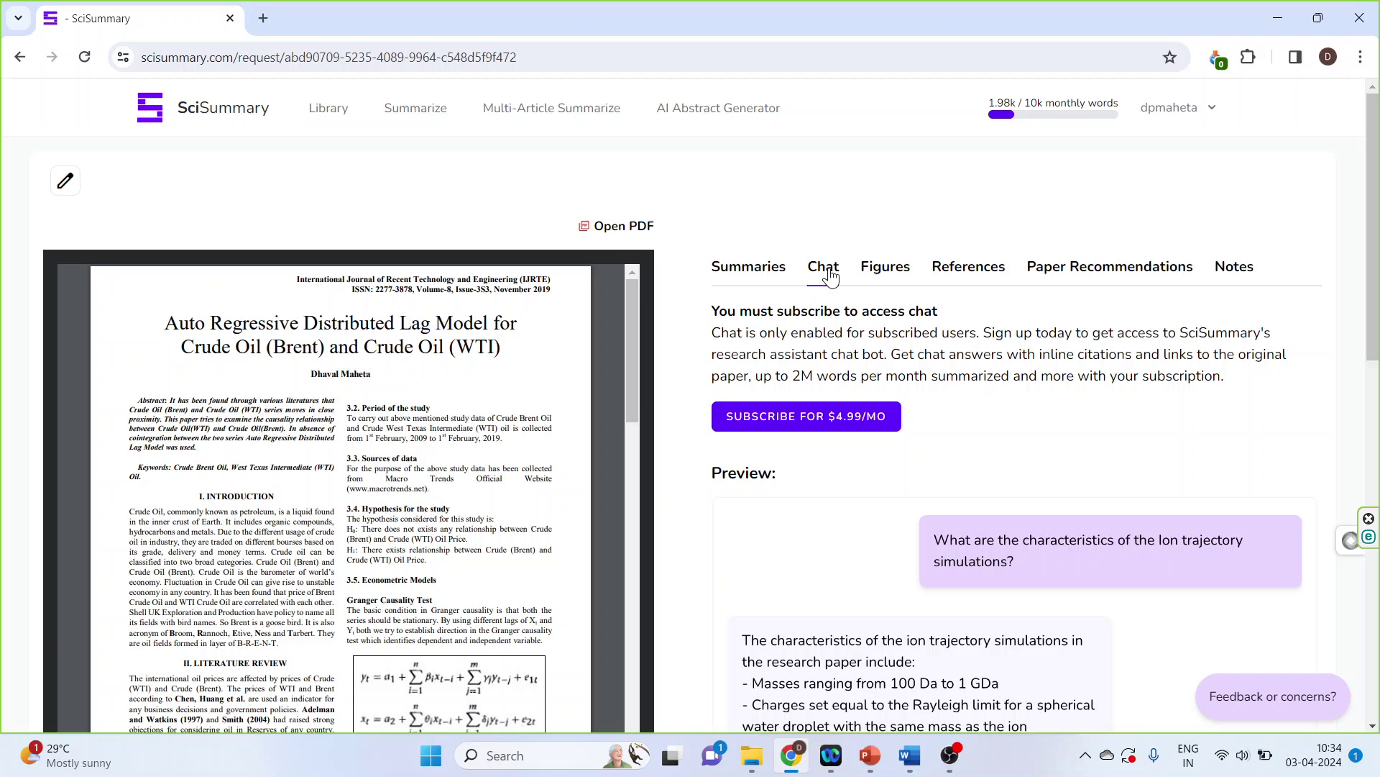
click(887, 272)
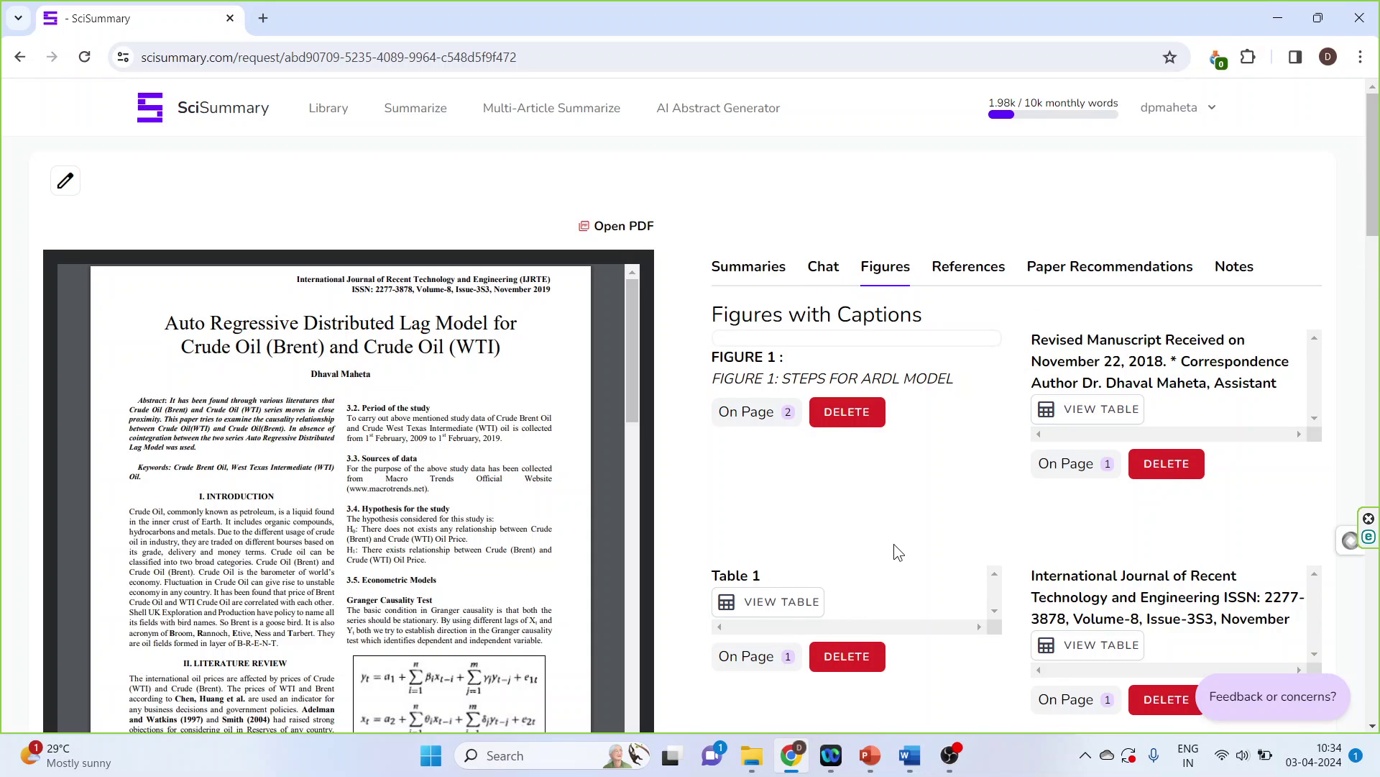
scroll(895, 544, down, 2)
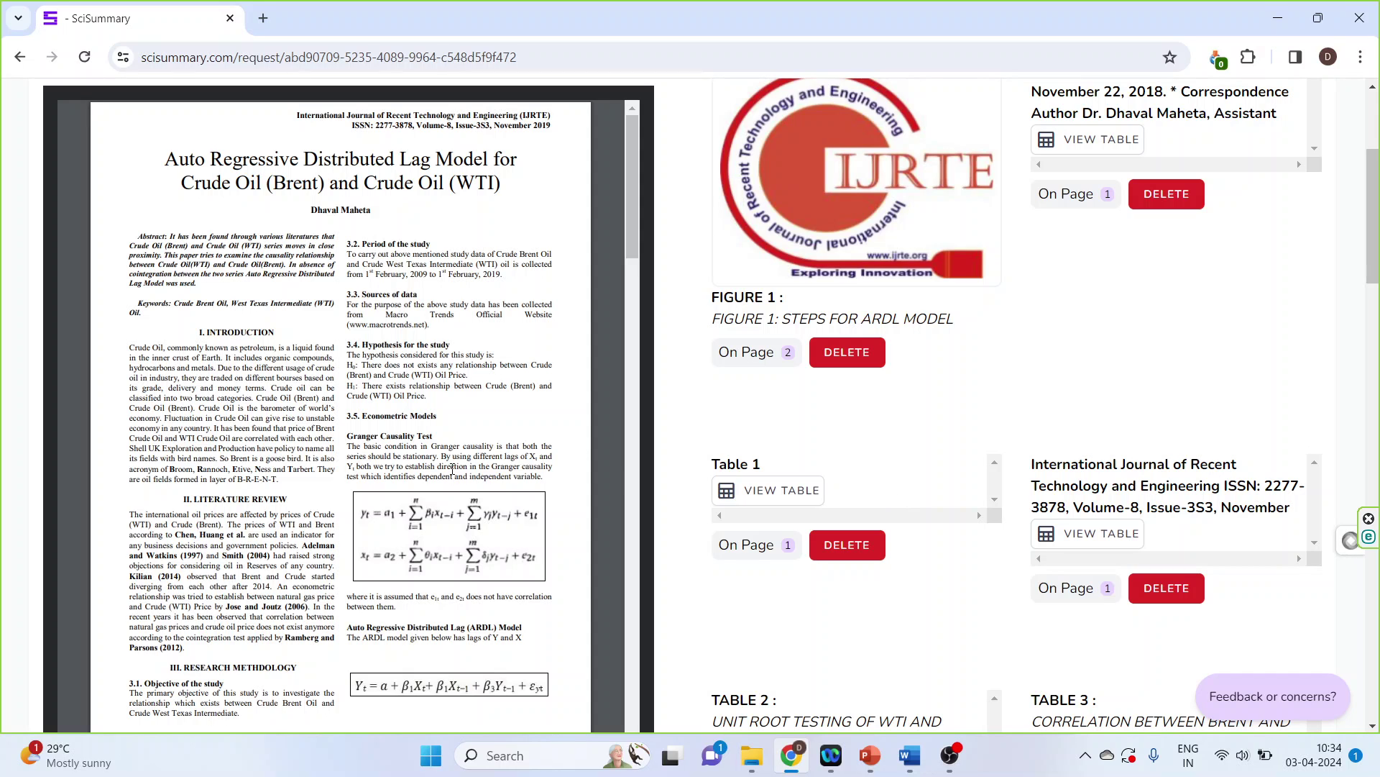
scroll(894, 546, up, 2)
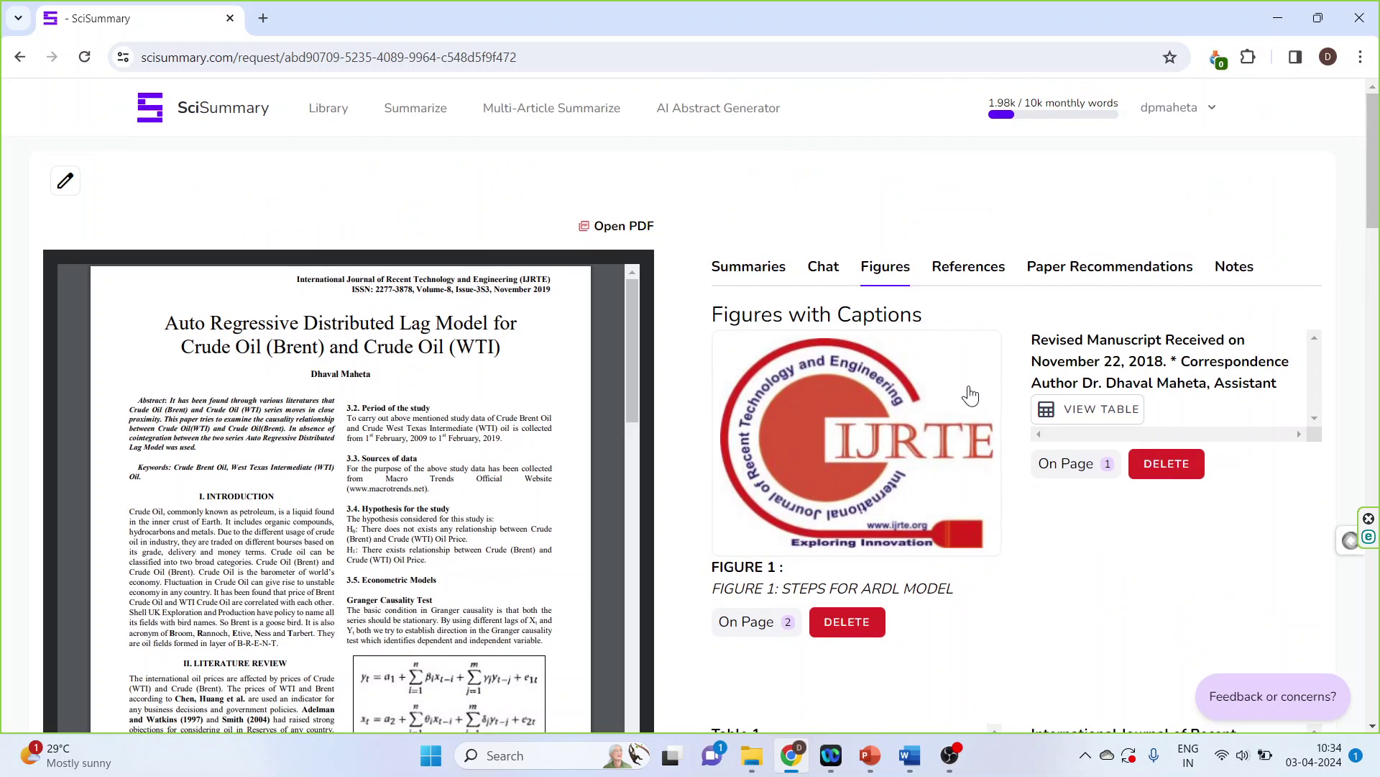
click(982, 276)
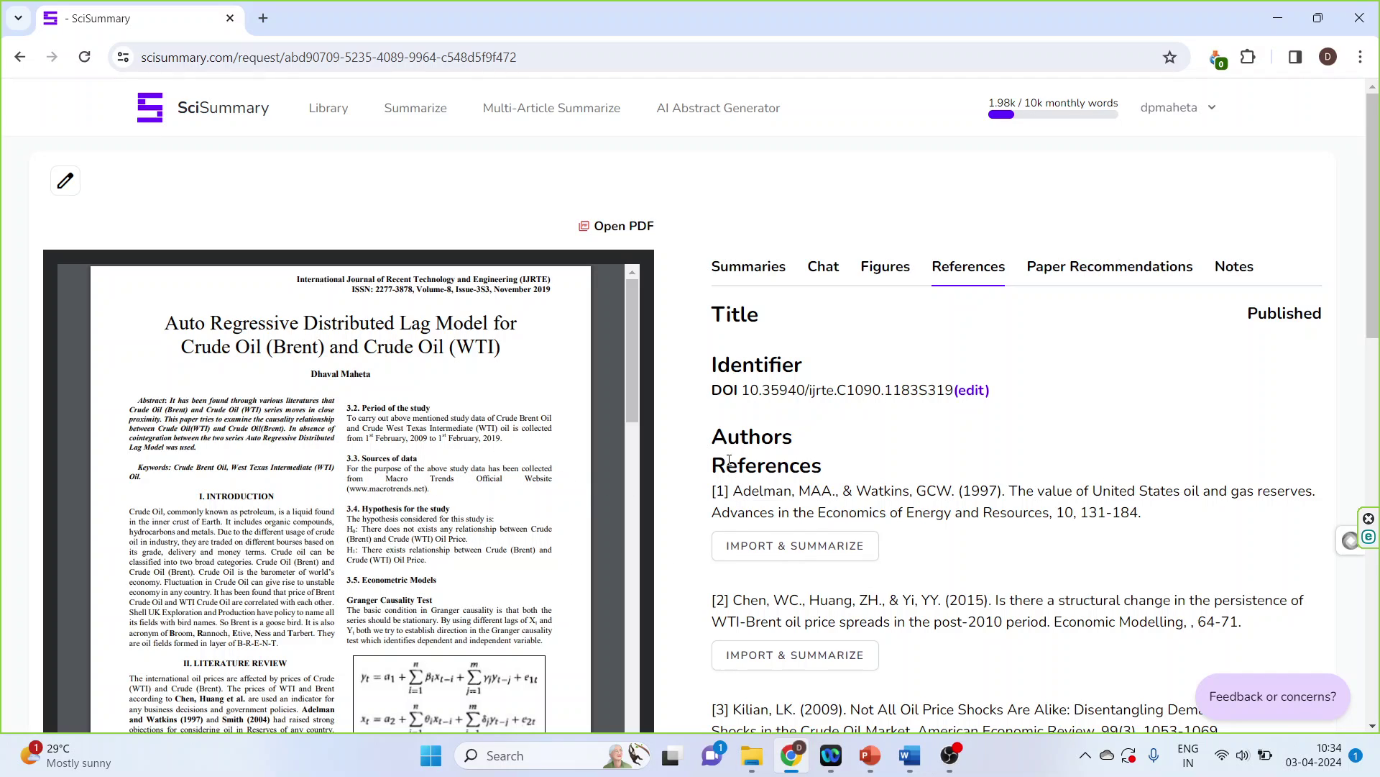
- Import reference [1], Adelman and Watkins (1997), request its summary and view its page
drag(734, 493, 1141, 523)
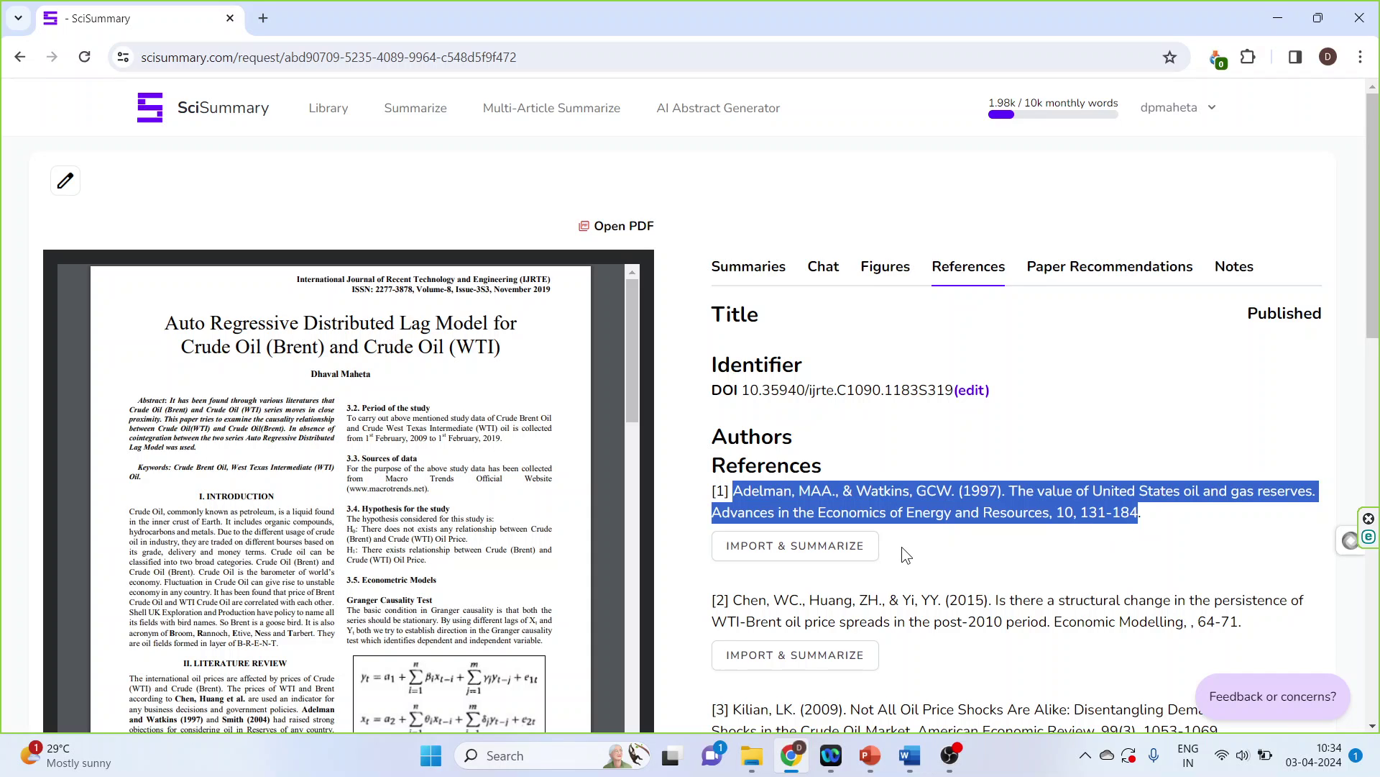
click(796, 550)
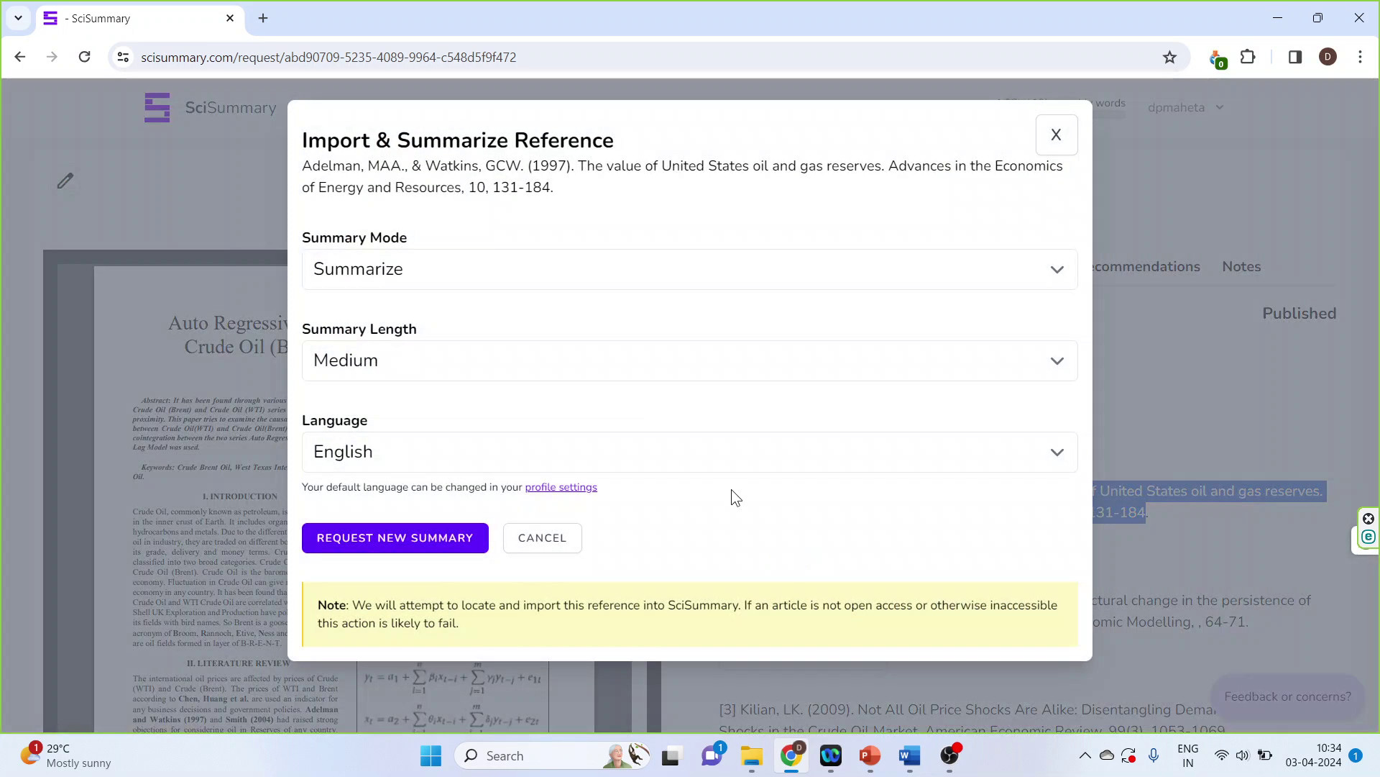
click(397, 546)
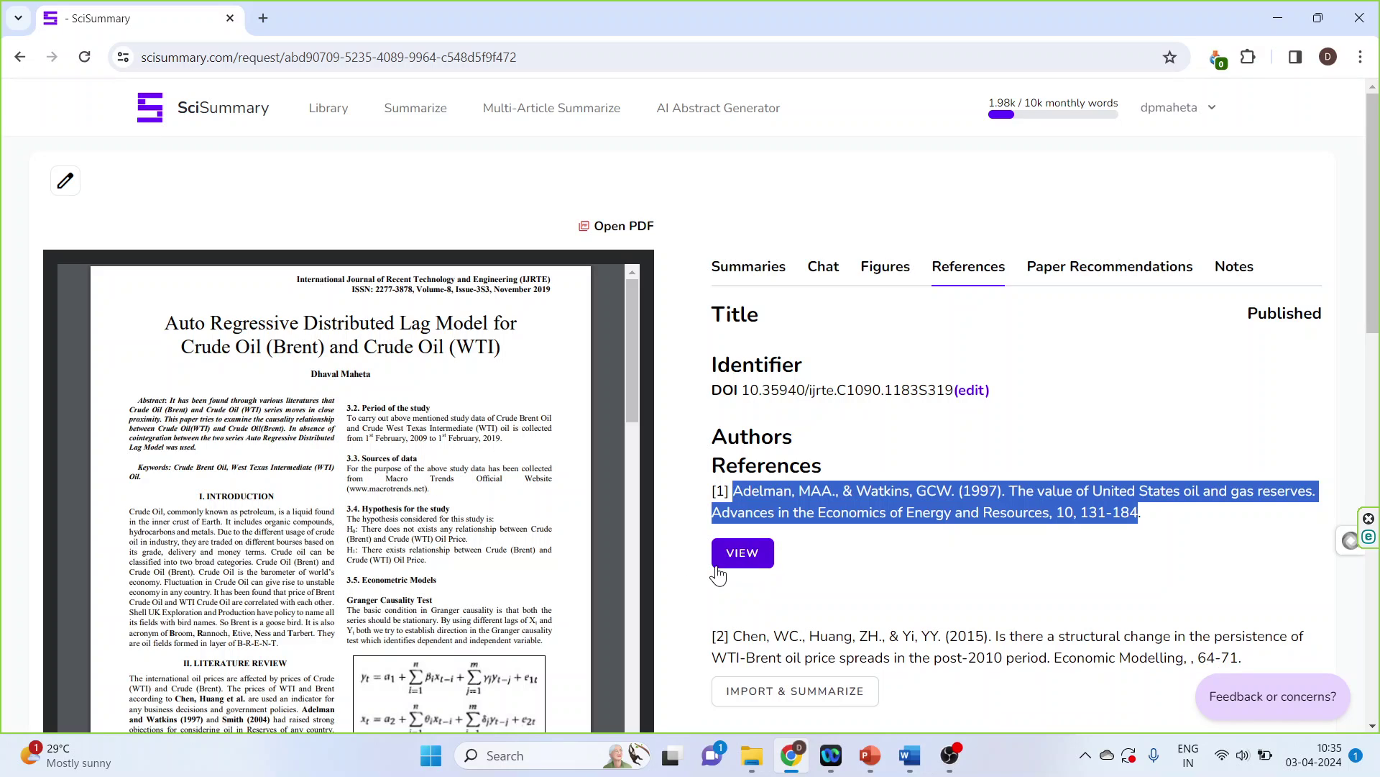
click(743, 564)
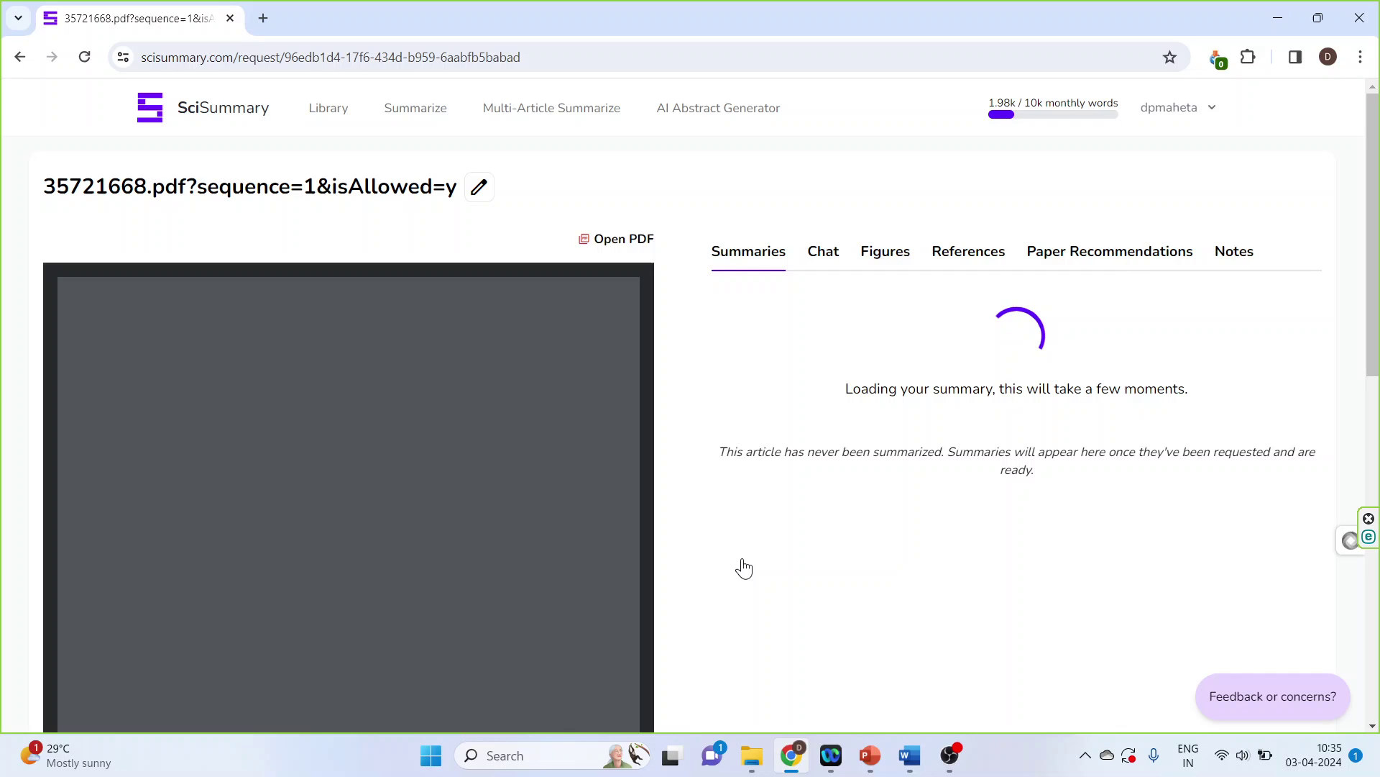
- Show Paper Recommendations with Open Access Only set to Yes, sorted Published Date Descending
scroll(946, 598, down, 1)
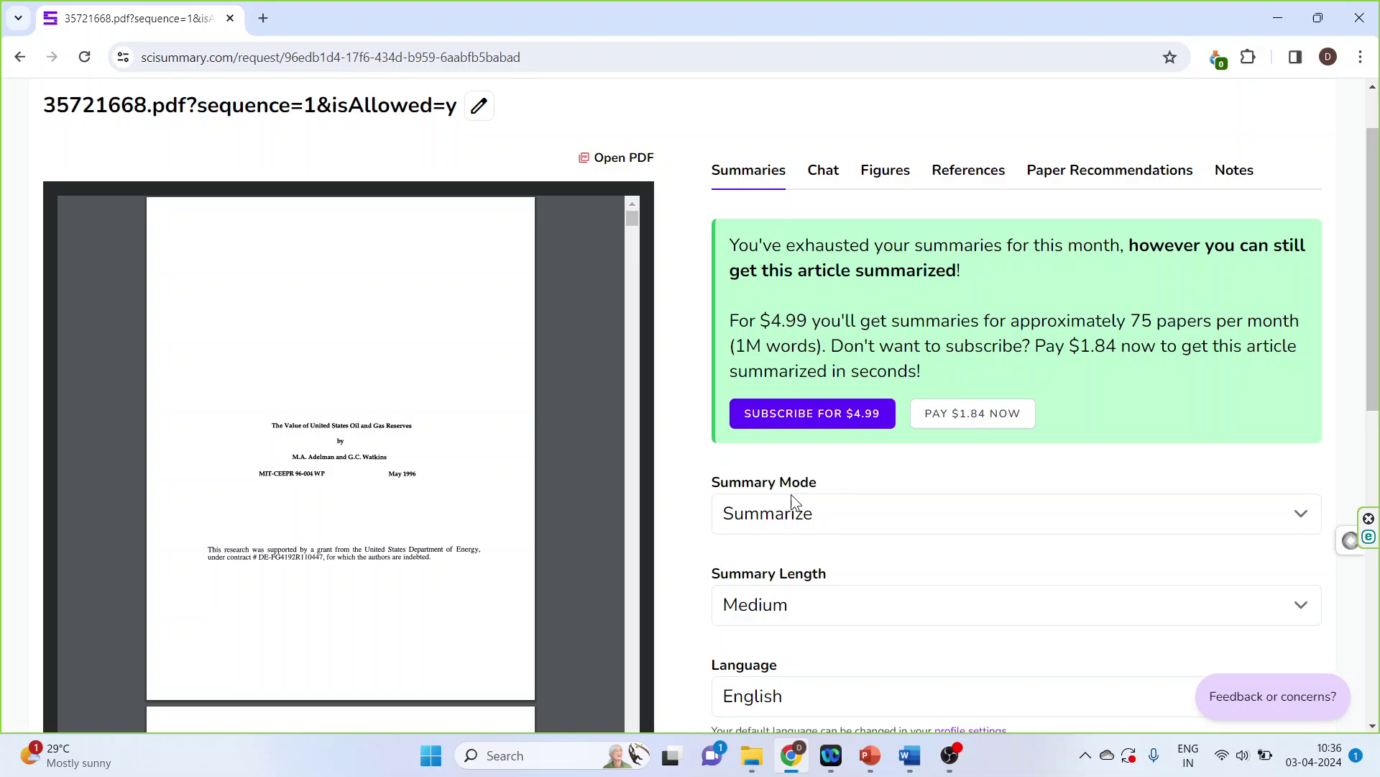
click(1083, 183)
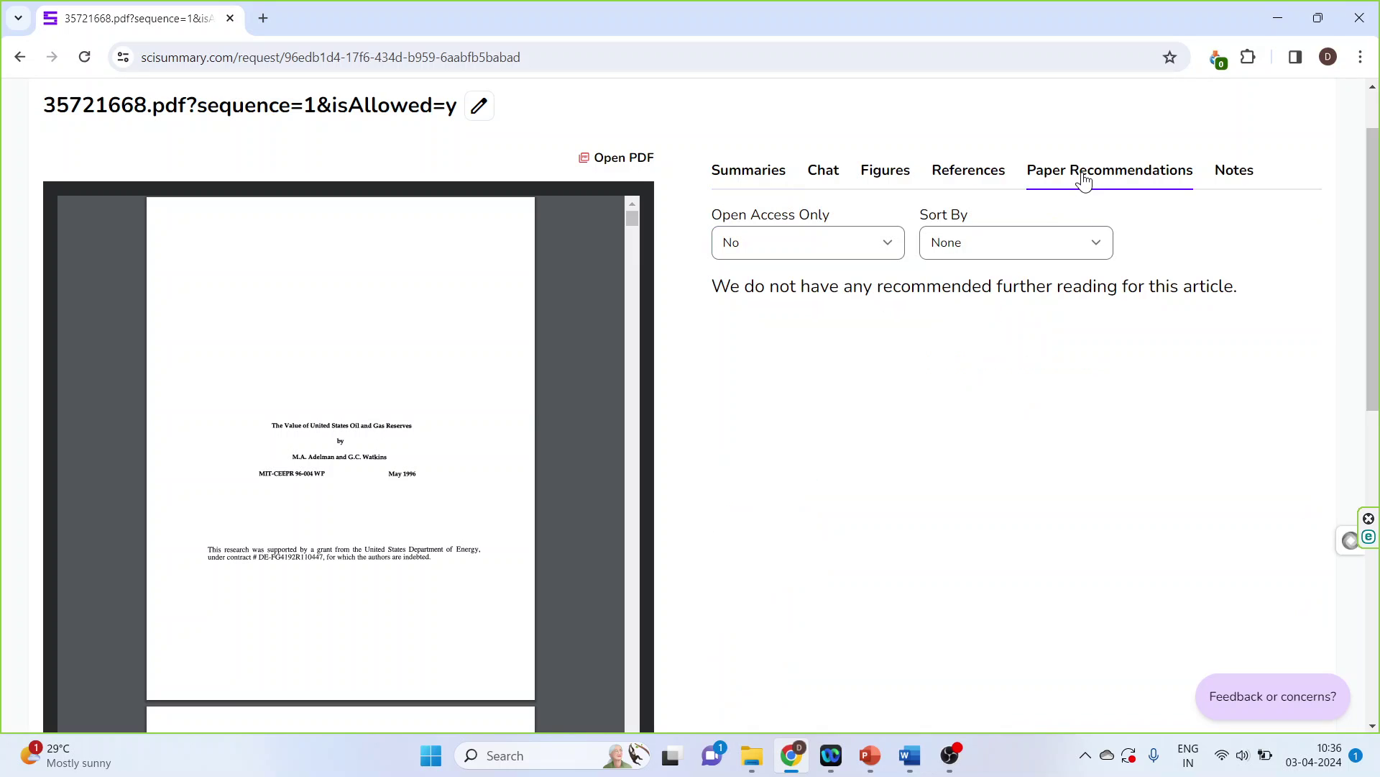
click(886, 248)
click(831, 264)
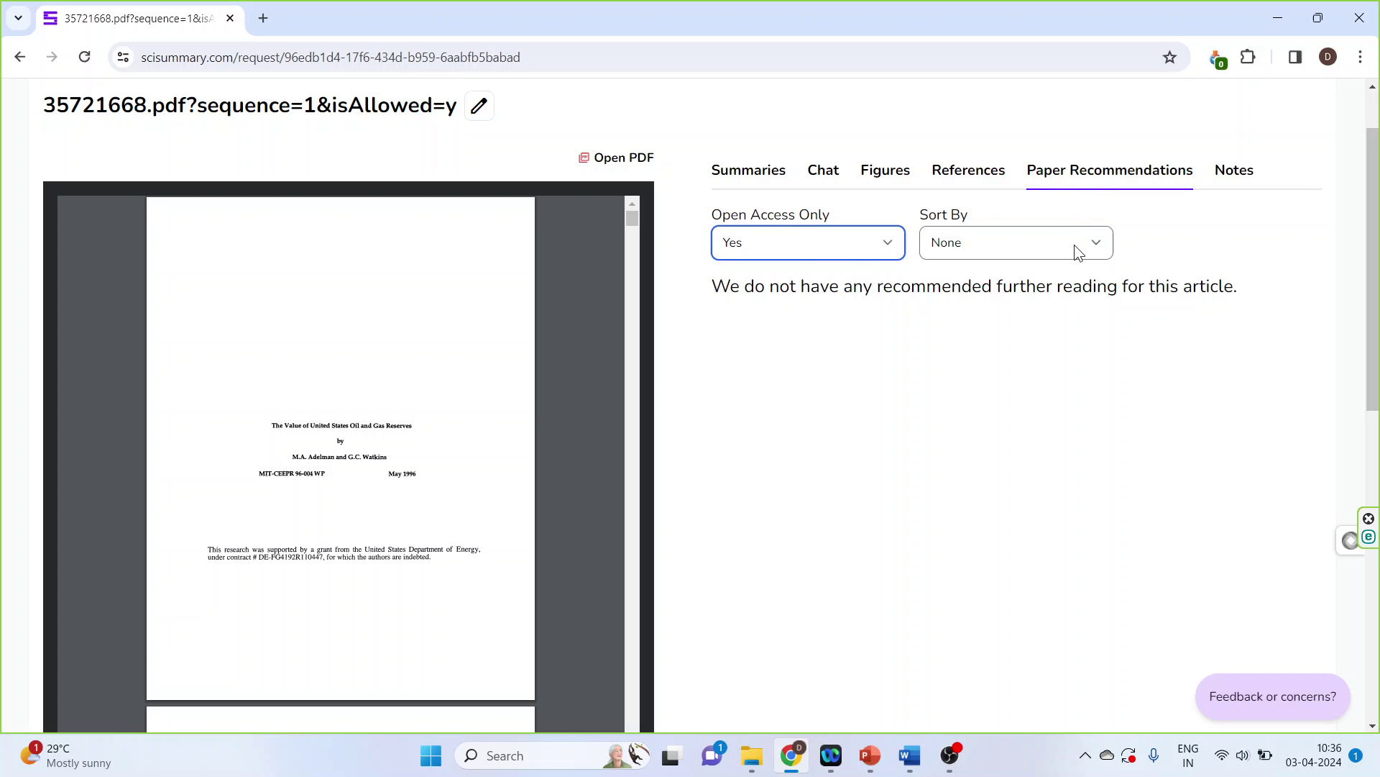
click(1096, 240)
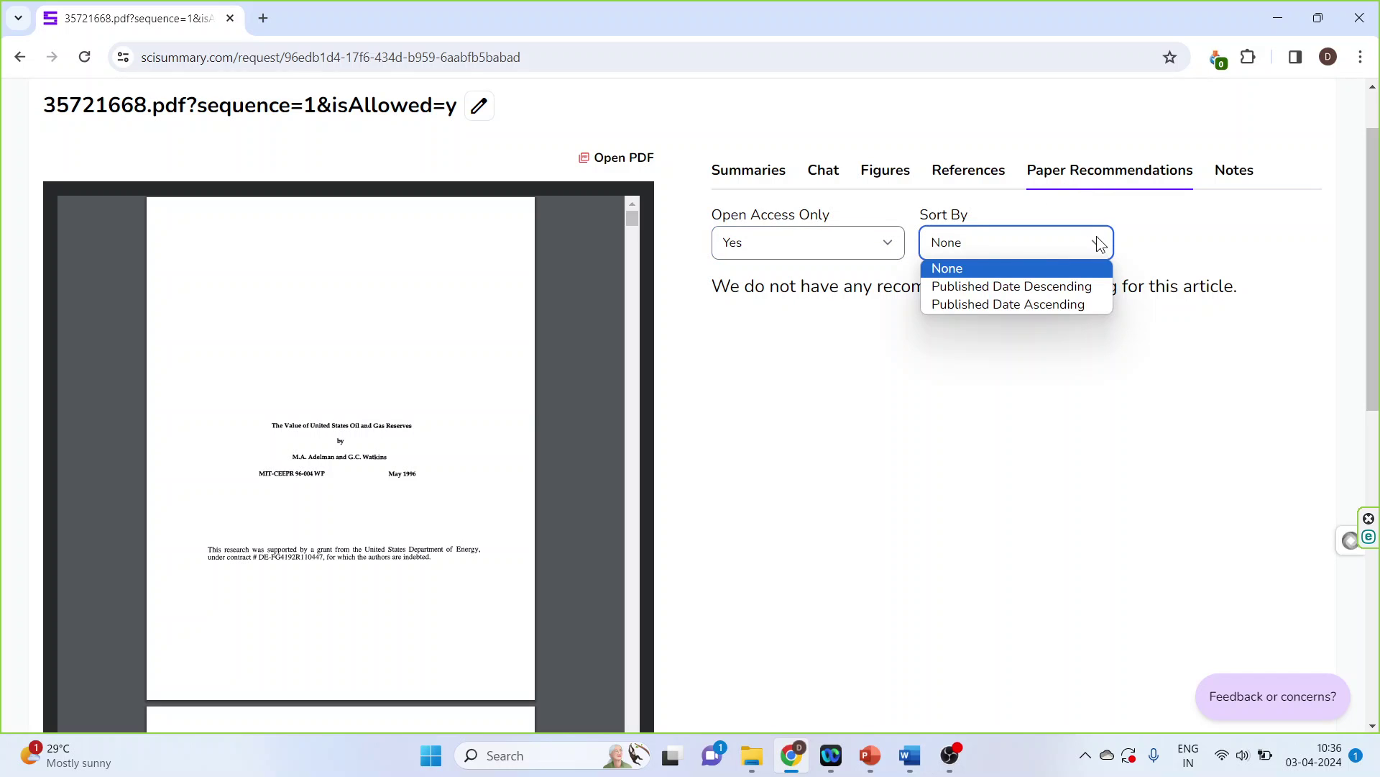
click(1078, 287)
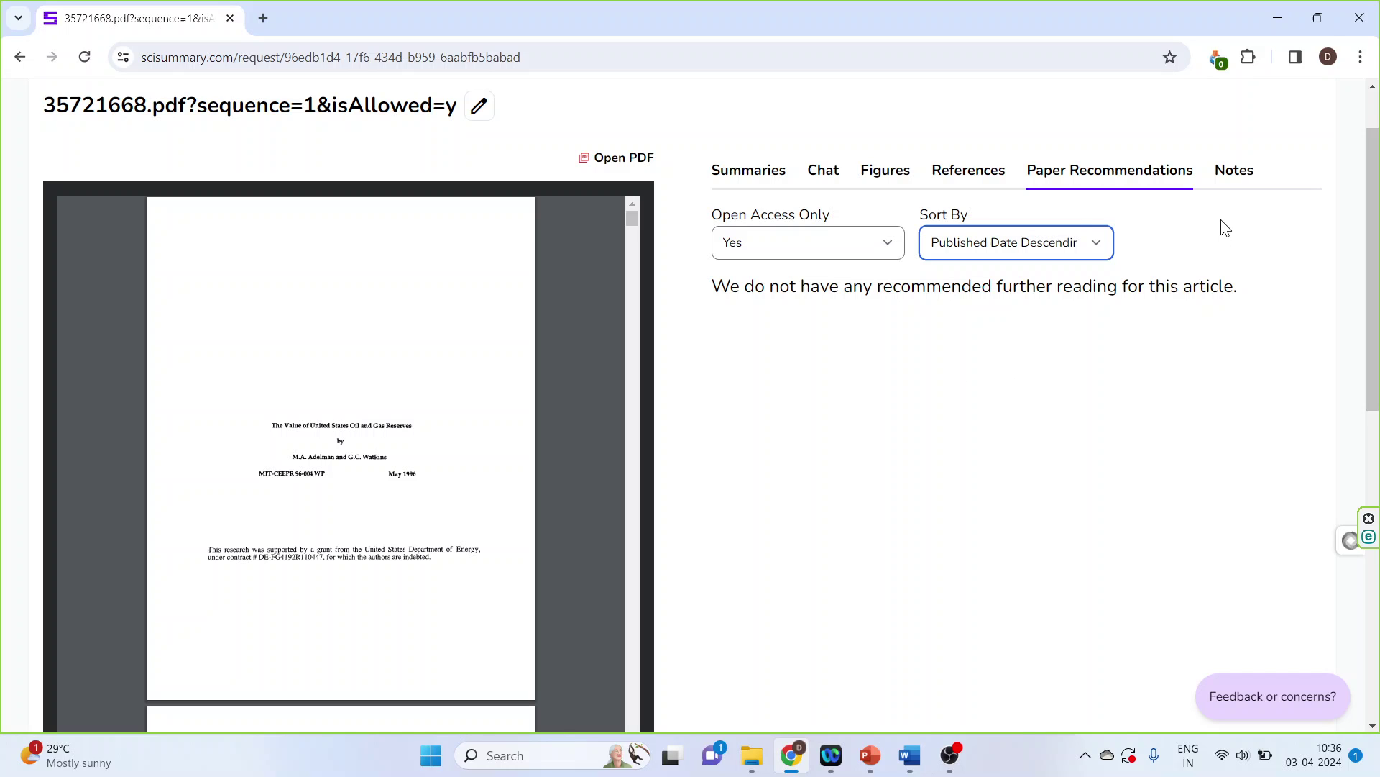
- Switch to the '17. Julius' presentation and display slide 2
click(870, 755)
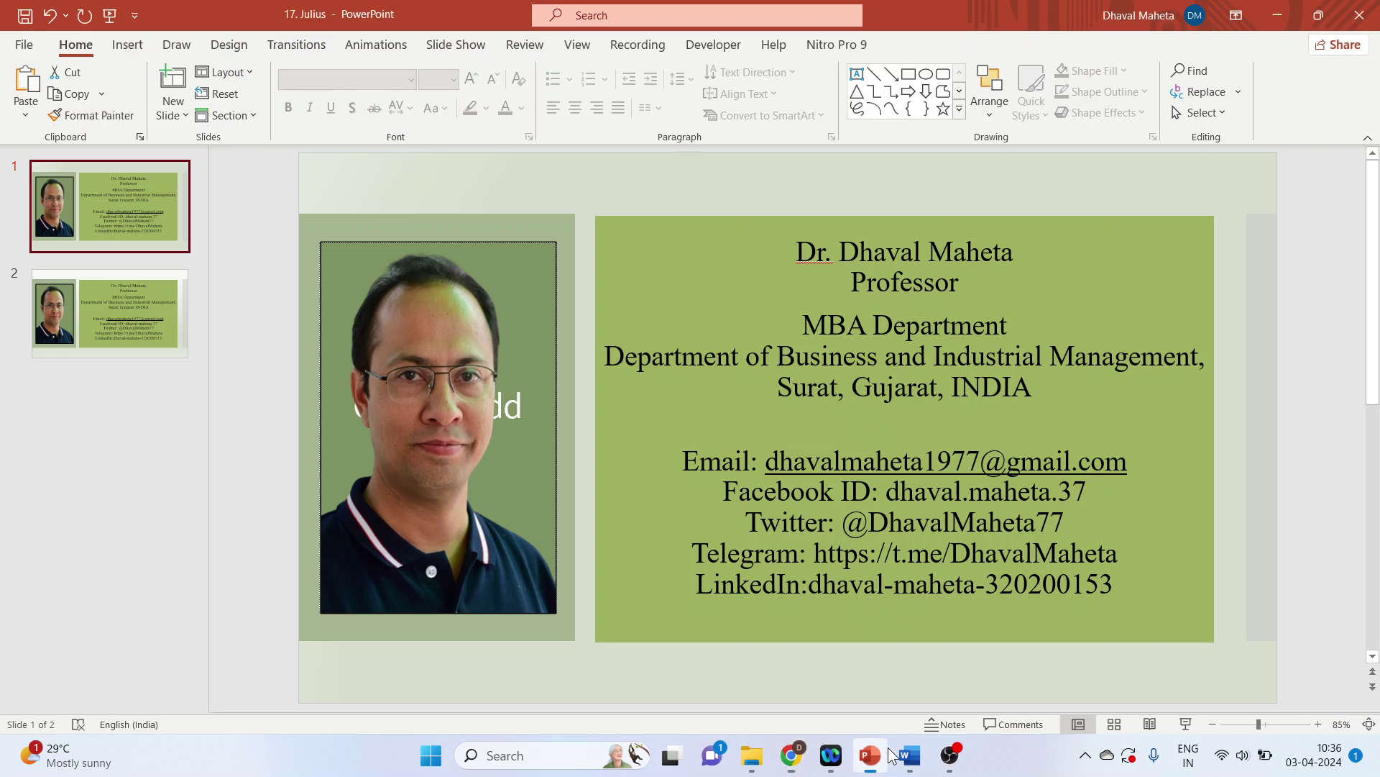
click(165, 338)
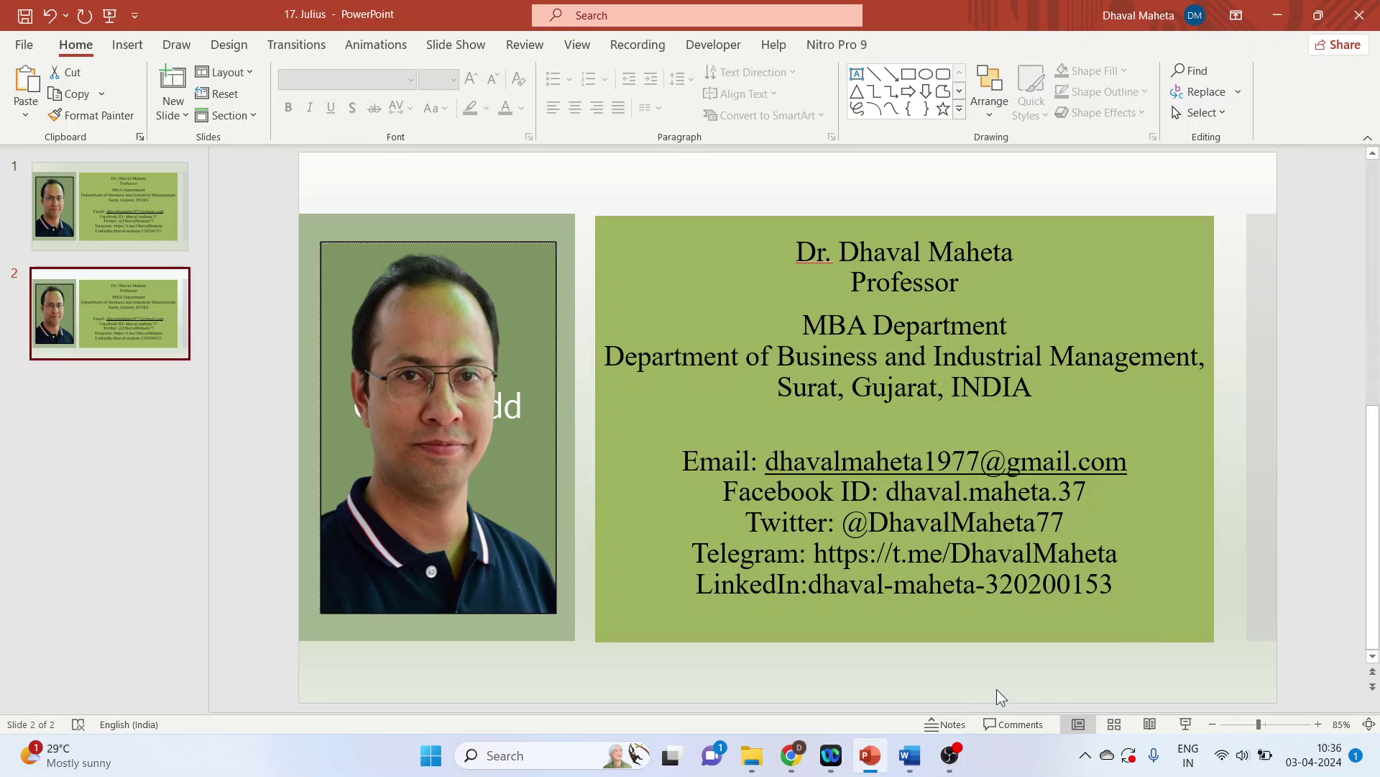